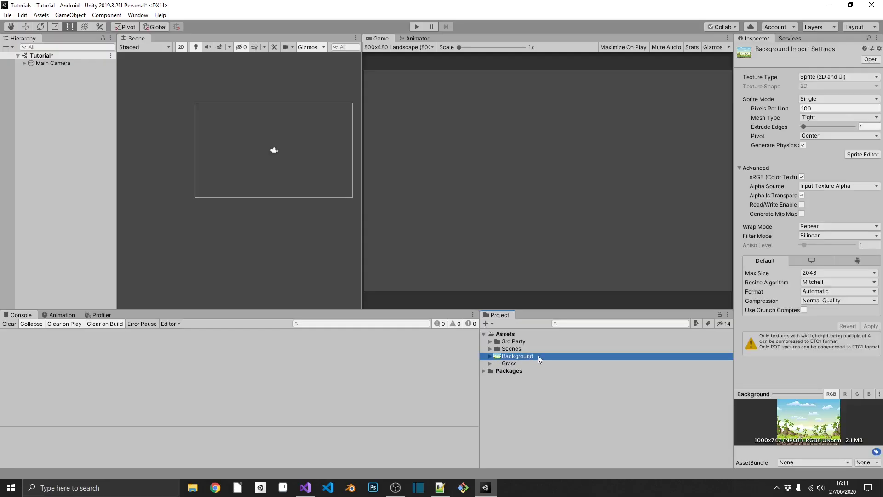
Place the jungle Background sprite into the Tutorial scene and select it in the Hierarchy
drag(540, 358, 275, 152)
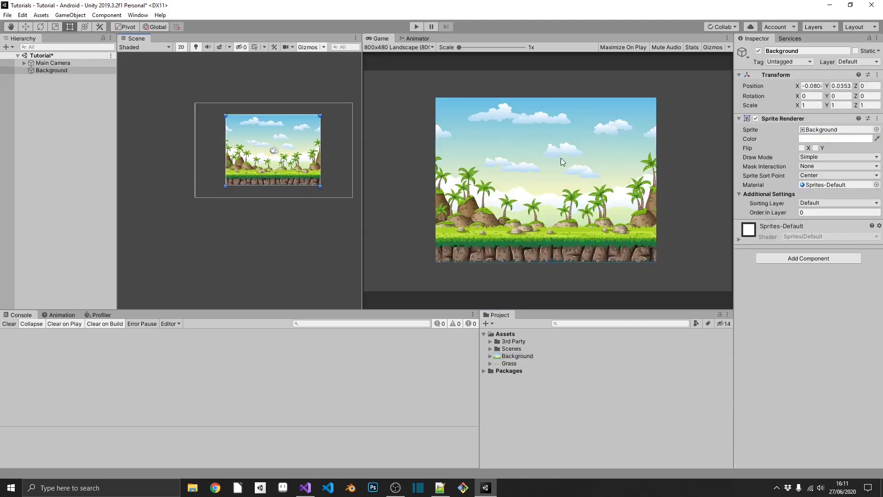
click(28, 71)
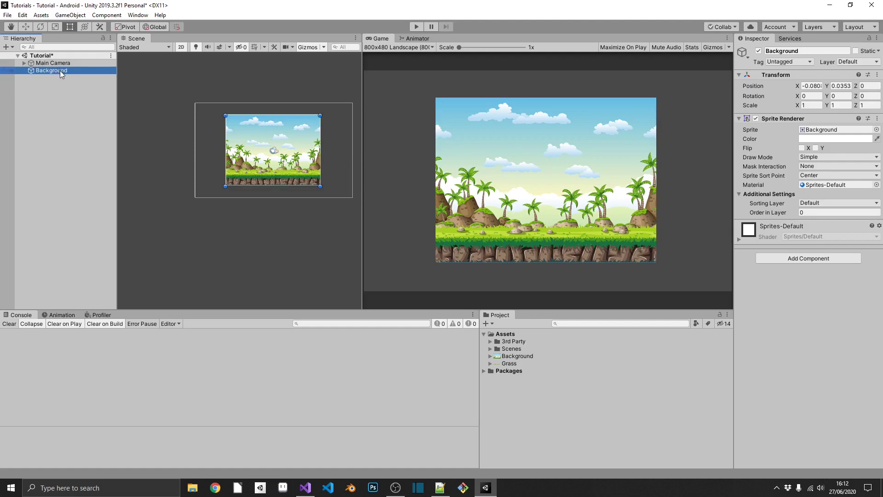
Delete the Background sprite and add a 3D Plane object to the scene
key(Delete)
right_click(77, 96)
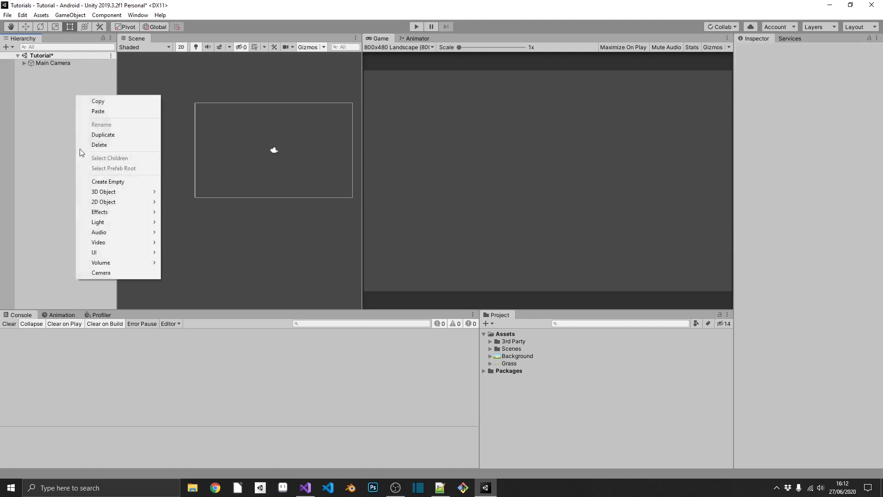
mouse_move(123, 196)
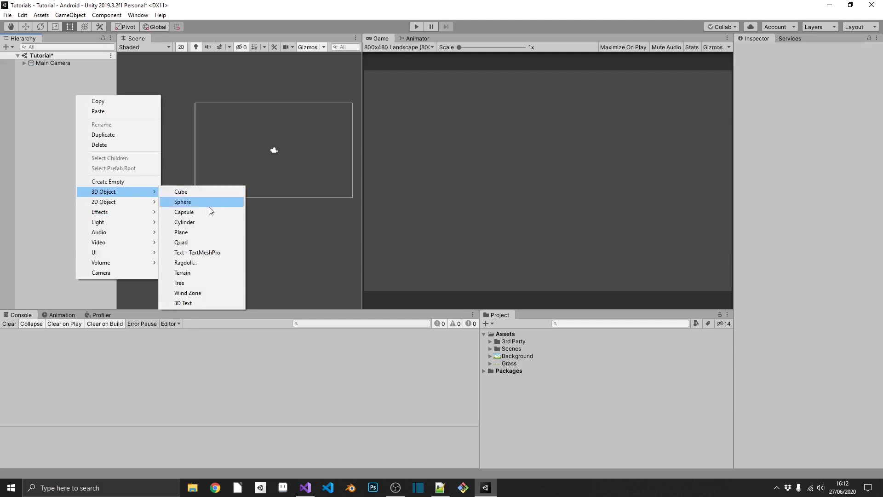
click(211, 235)
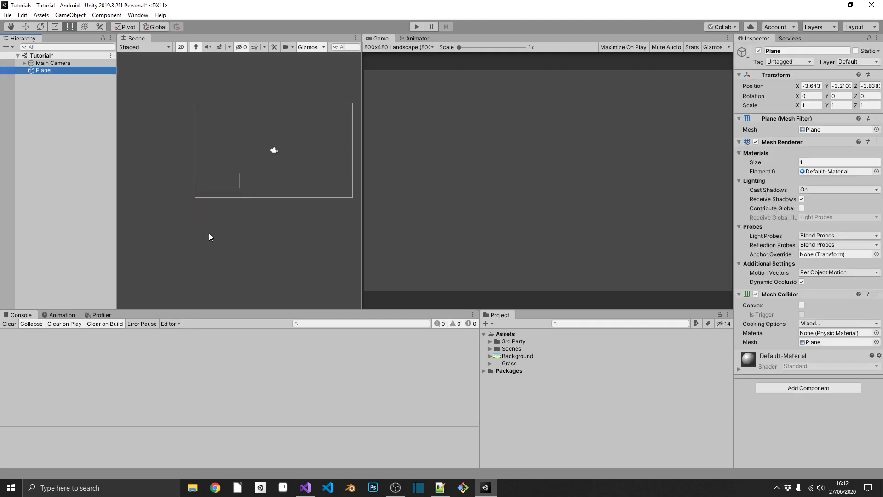
Set the Plane's position to 0, 0, 0 and its rotation to 90, -180, 0
click(814, 86)
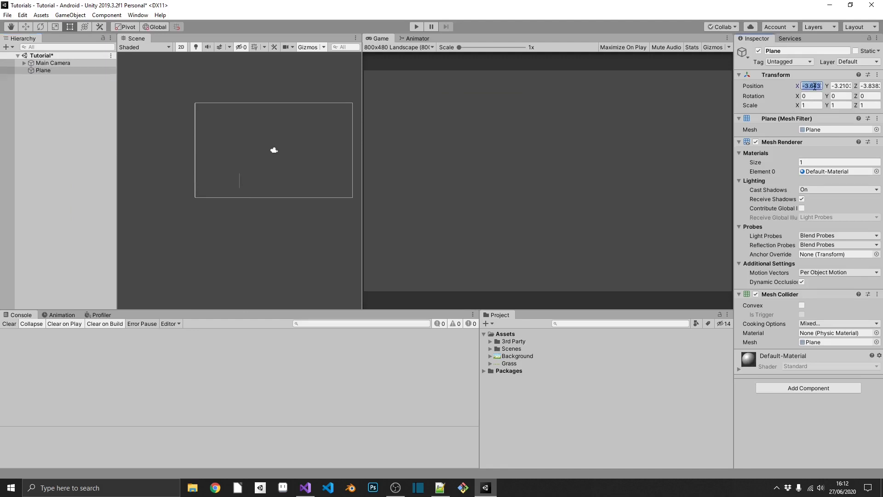
text(0)
key(Tab)
text(0)
key(Tab)
text(0)
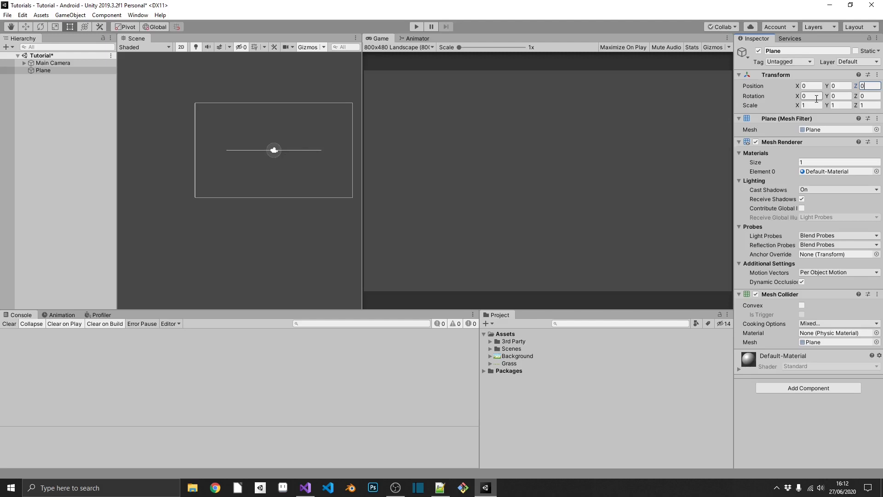
click(817, 96)
text(90)
key(Tab)
text(-180)
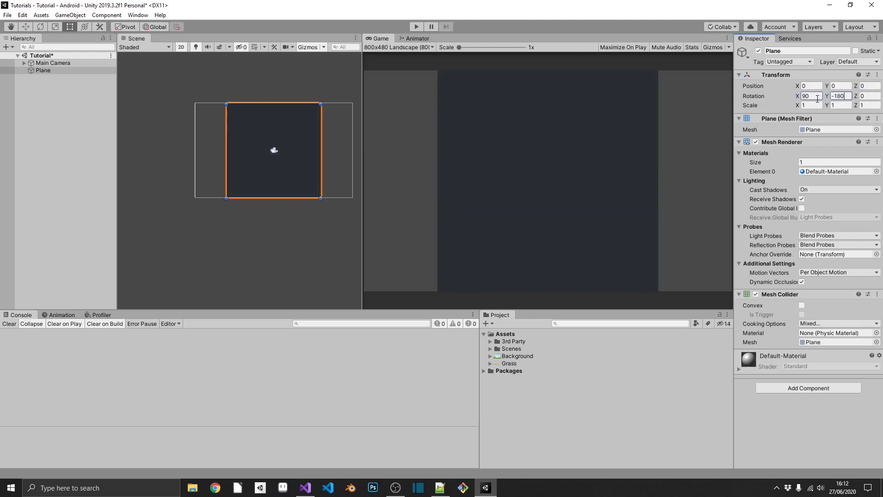
Apply the Background image to the Plane, creating a Background material that shows the jungle
click(518, 357)
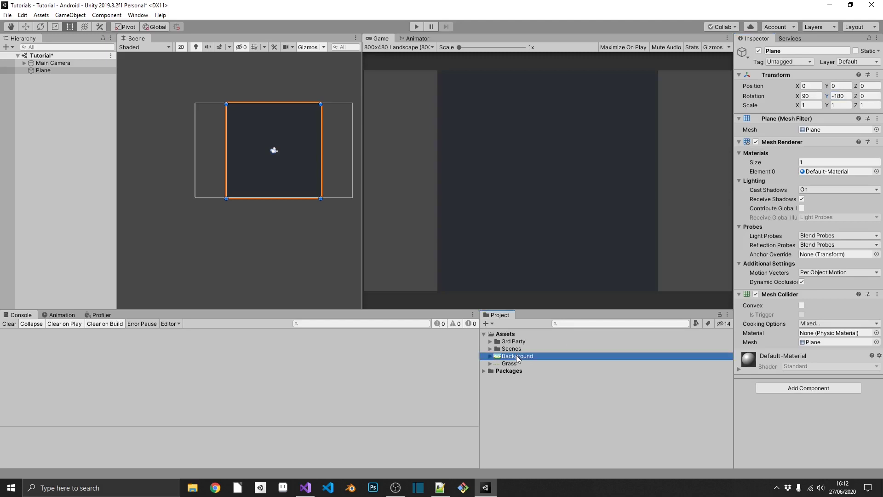
drag(517, 358, 286, 131)
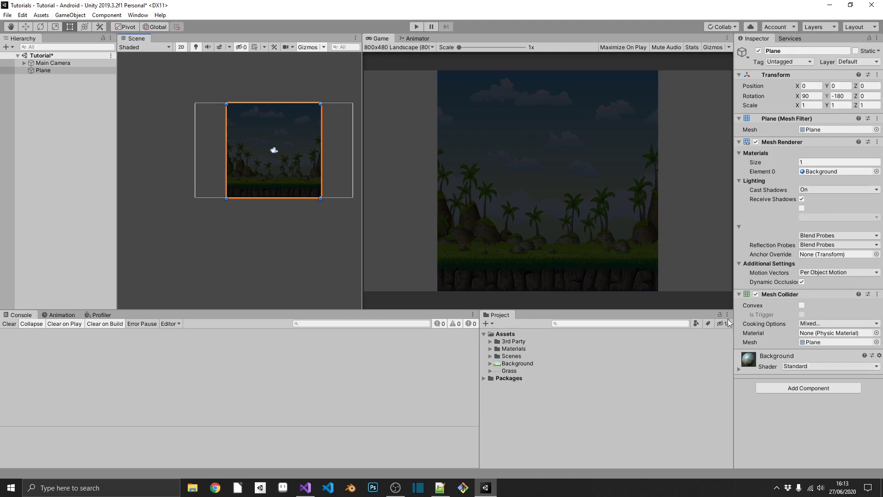
Switch the Background material's shader to Unlit/Texture
drag(734, 322, 699, 322)
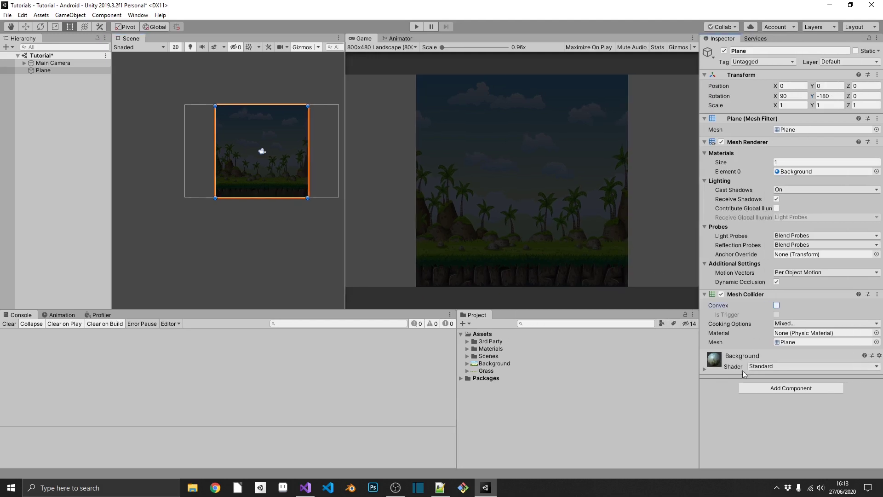
click(758, 368)
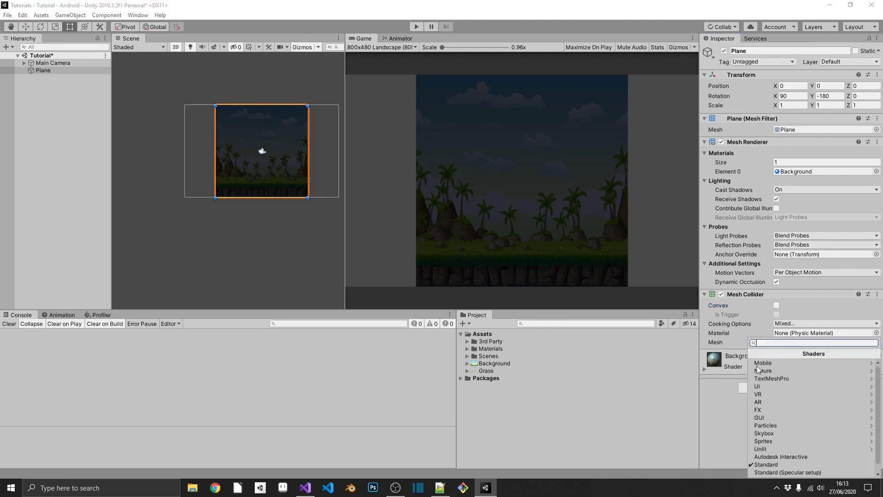
click(763, 449)
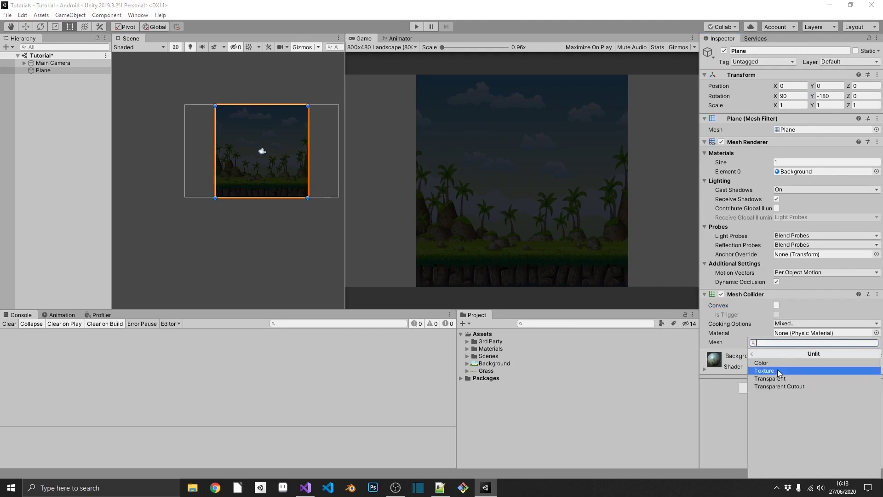
click(777, 371)
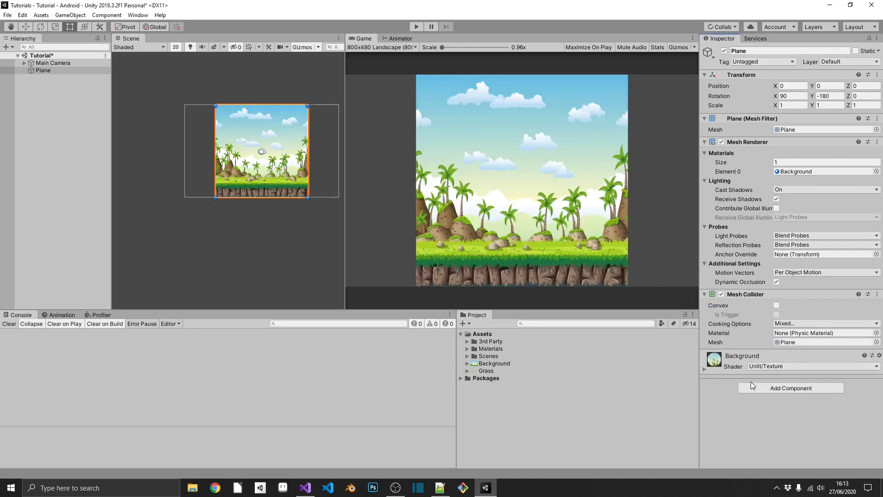
Remove the Plane's Mesh Collider and turn its Cast Shadows off
right_click(747, 297)
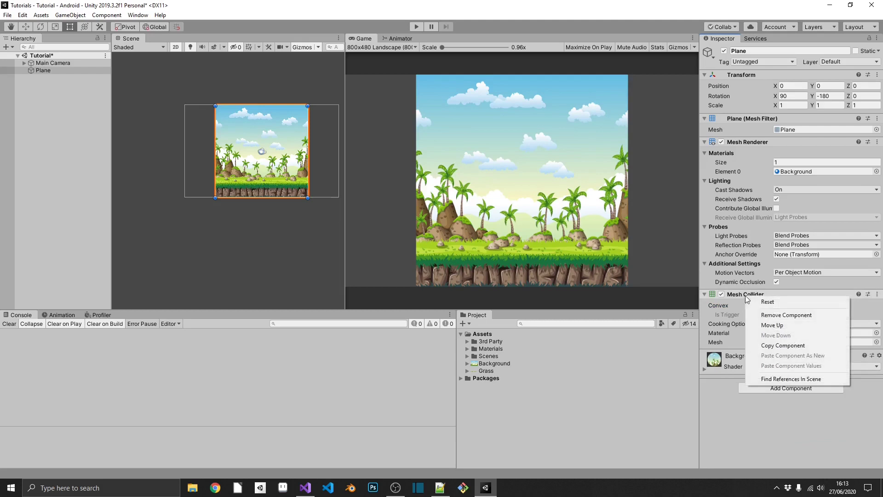
click(768, 316)
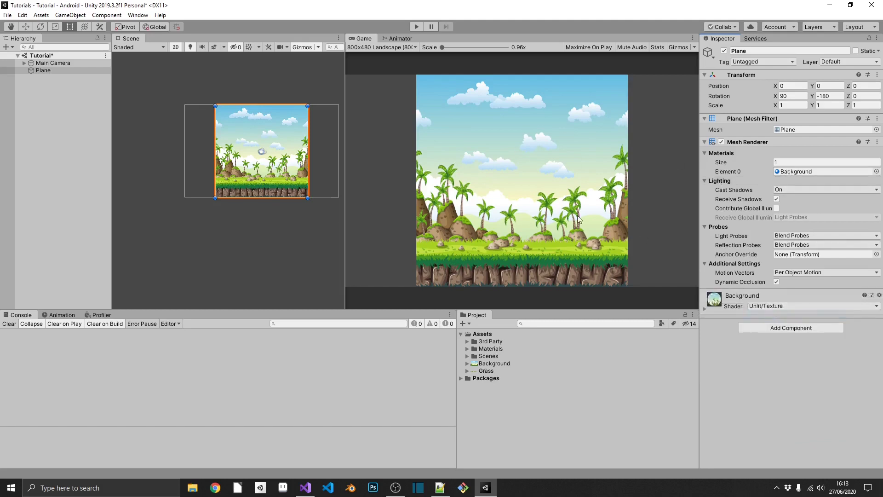
click(782, 190)
click(793, 200)
Scale the Plane to about 1.715 by 1.234 and move it to 0.12, 0.62
drag(308, 106, 343, 102)
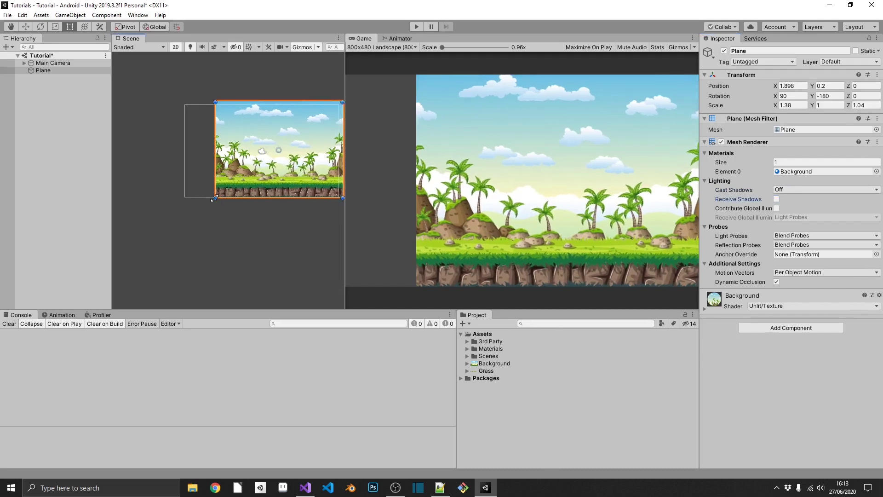
drag(215, 197, 184, 216)
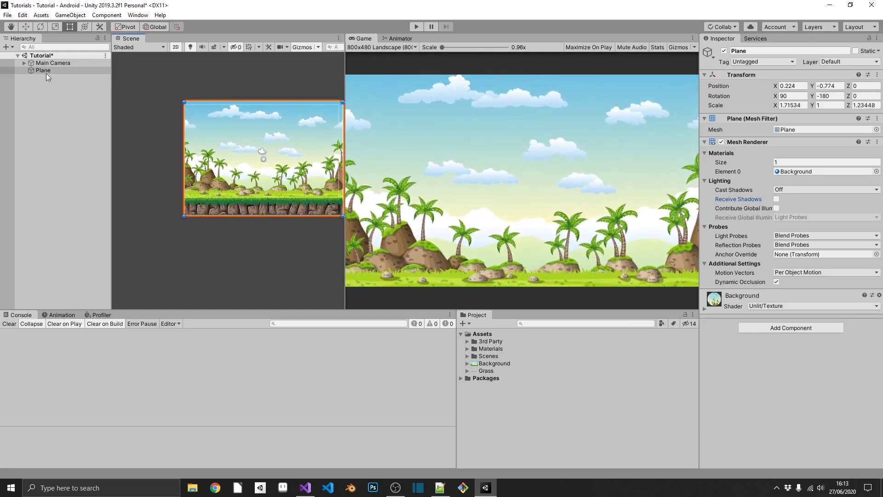
click(26, 27)
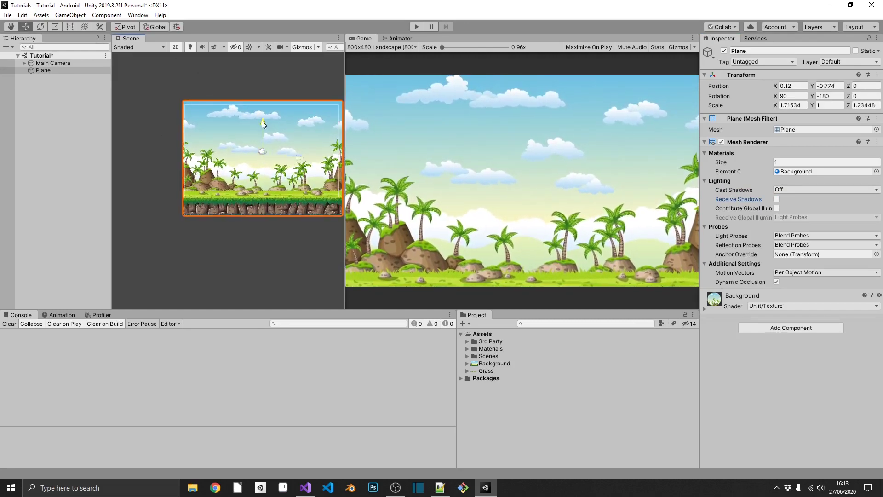
drag(261, 120, 263, 111)
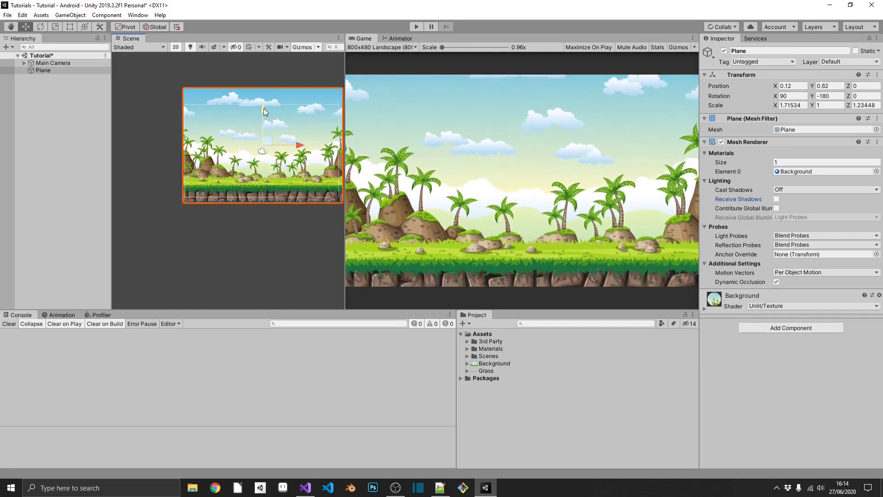
Change the Background texture's Wrap Mode from Clamp to Repeat and apply it
click(252, 186)
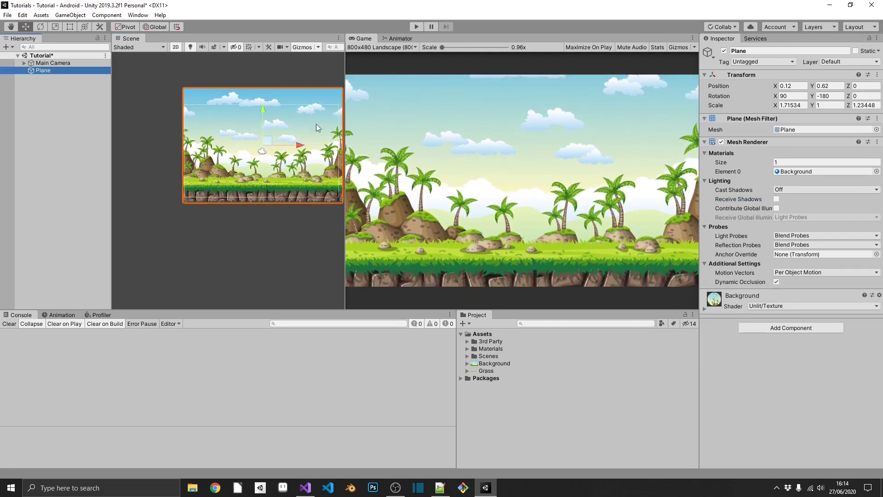
click(494, 363)
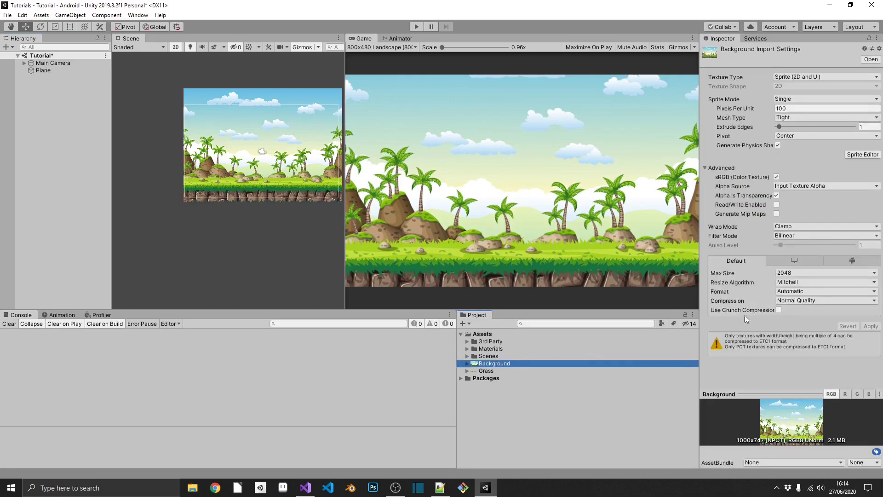
click(803, 226)
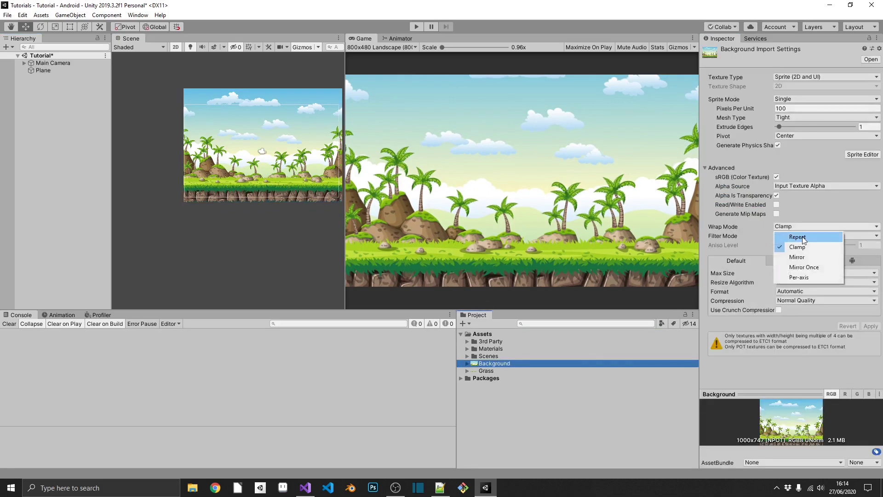
click(802, 236)
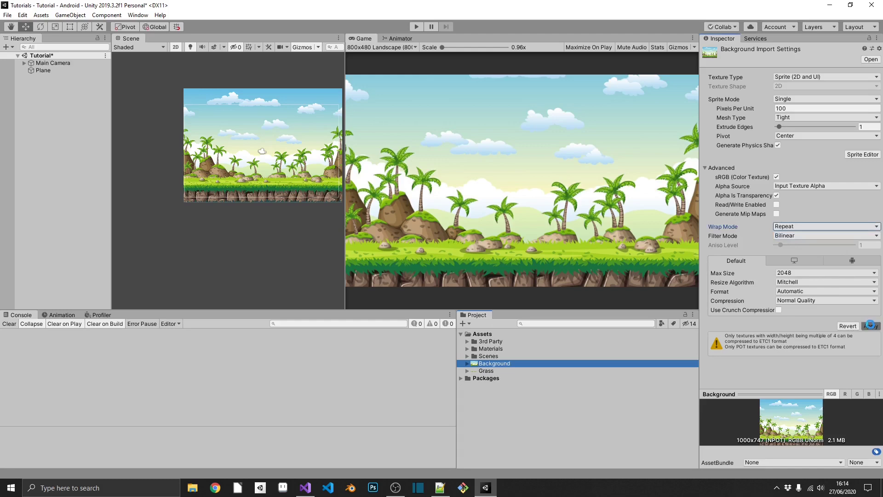
click(871, 325)
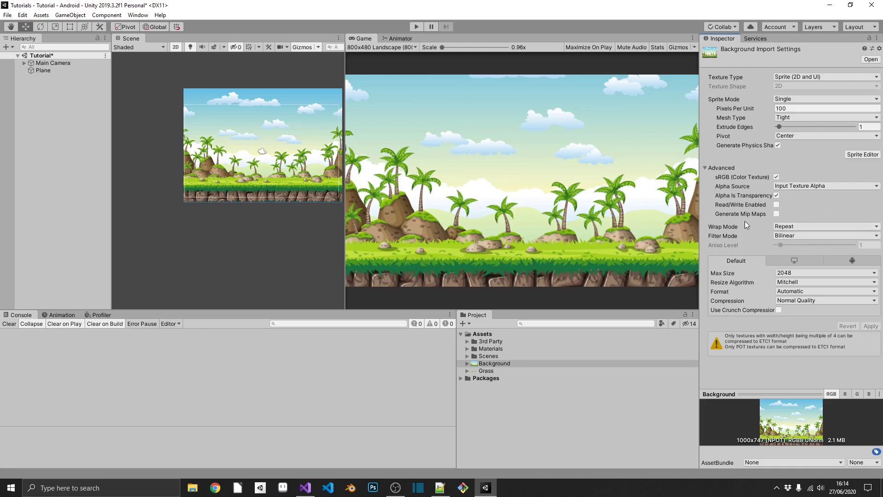
Create a new C# script named BackgroundScroller in the Assets folder
click(56, 70)
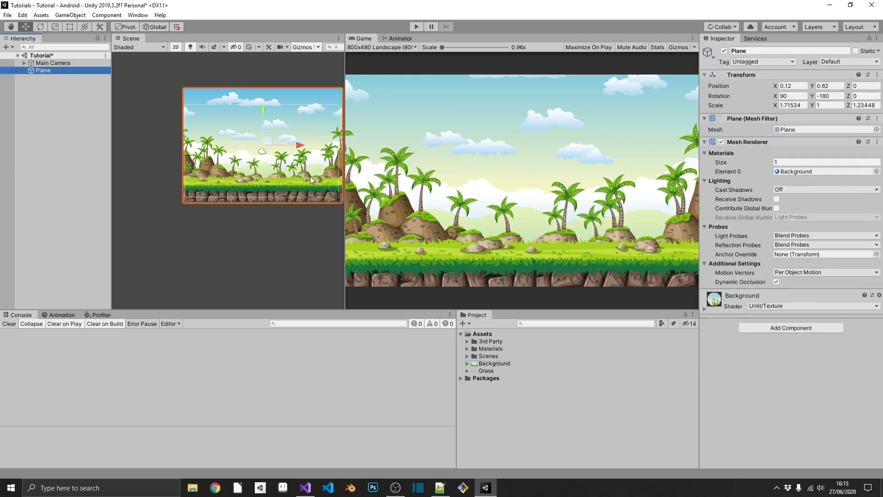
right_click(492, 335)
mouse_move(559, 108)
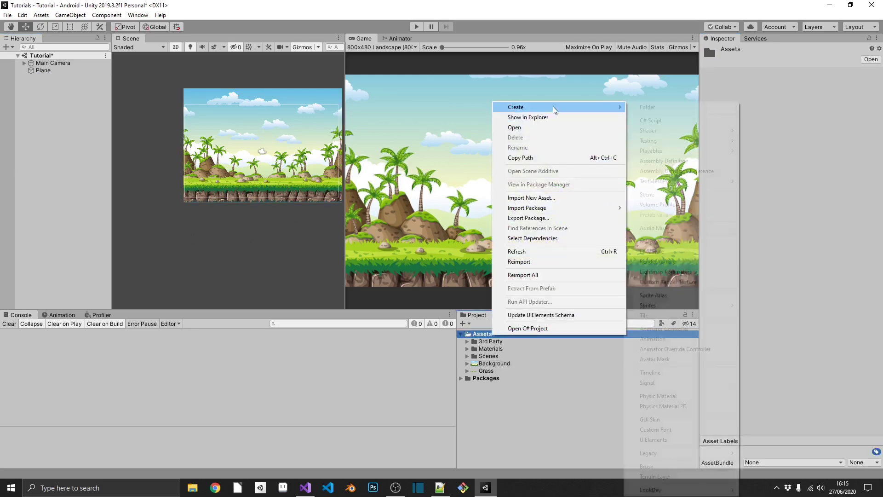
click(675, 119)
text(BackgroundScroller)
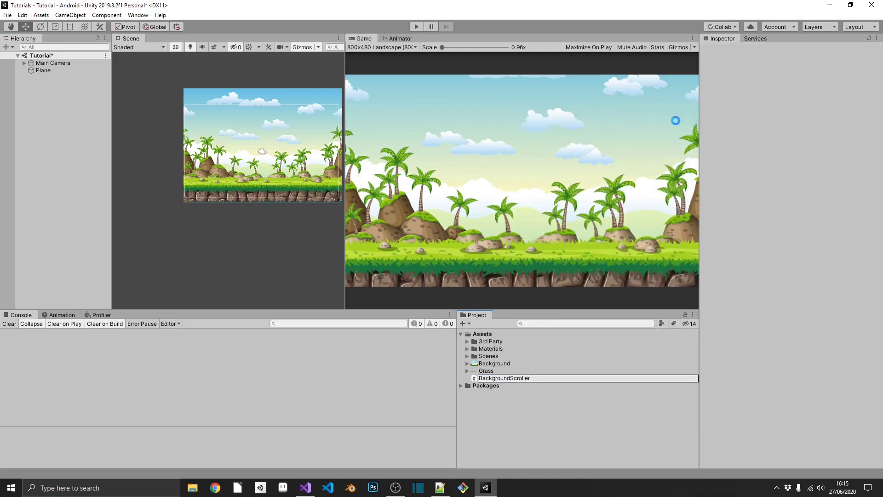
key(Return)
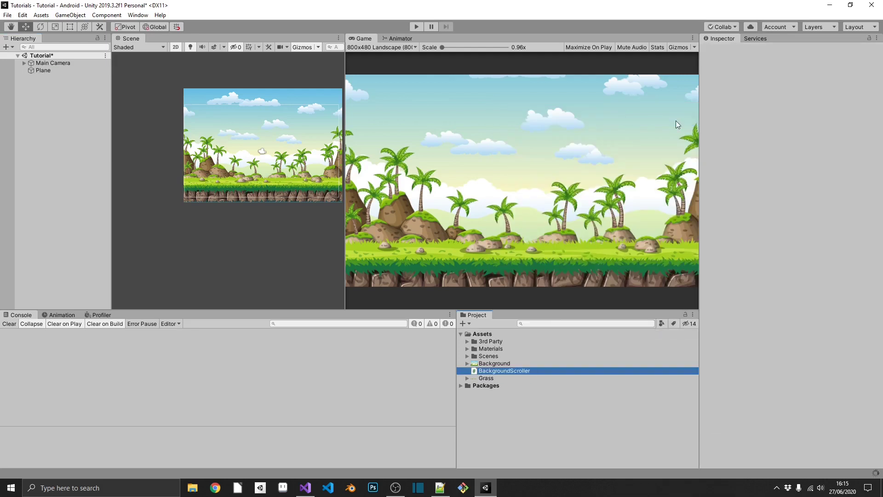
Open BackgroundScroller in Visual Studio and delete the template comments and unused using lines
double_click(505, 371)
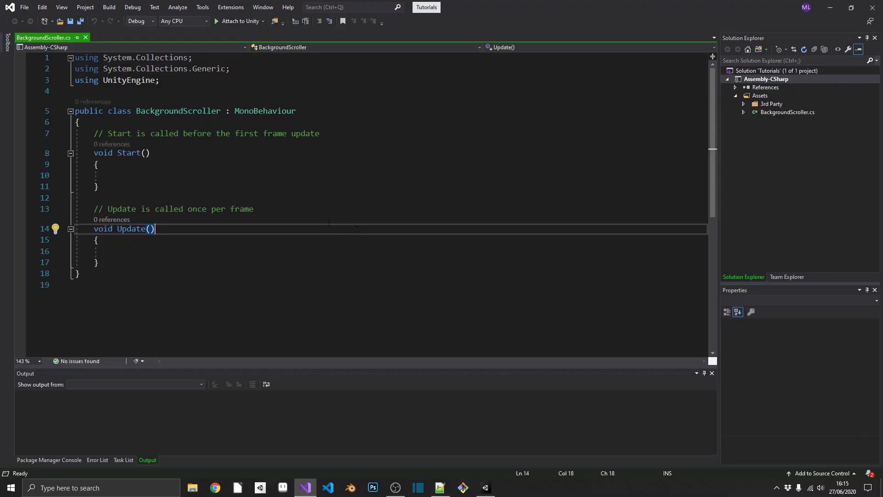
drag(260, 209, 75, 209)
key(BackSpace)
key(BackSpace)
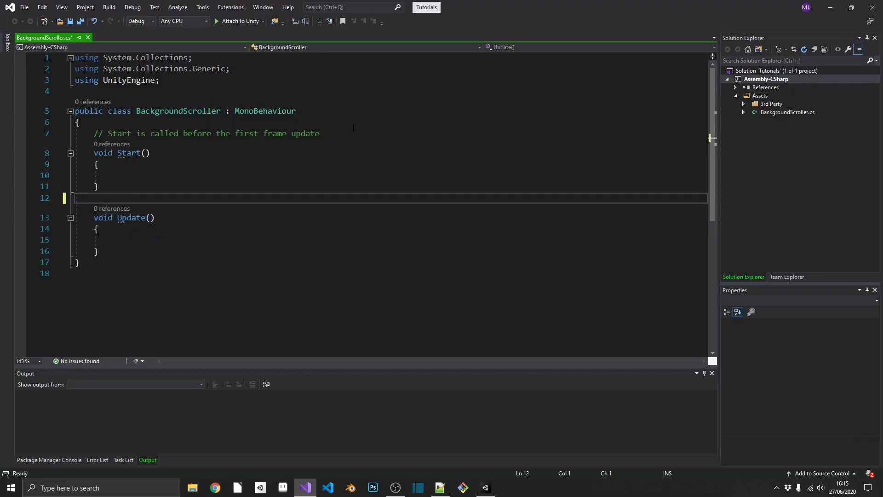
drag(322, 134, 75, 134)
key(BackSpace)
key(BackSpace)
drag(230, 69, 2, 32)
key(BackSpace)
key(Delete)
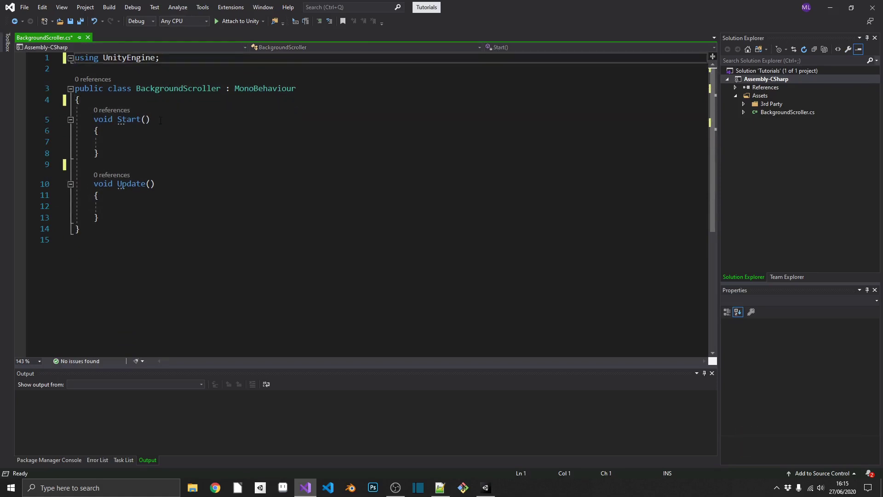
Declare a [Range(-1f,1f)] scrollSpeed of 0.5f, a private float offset, and a private Material mat
click(110, 99)
key(Return)
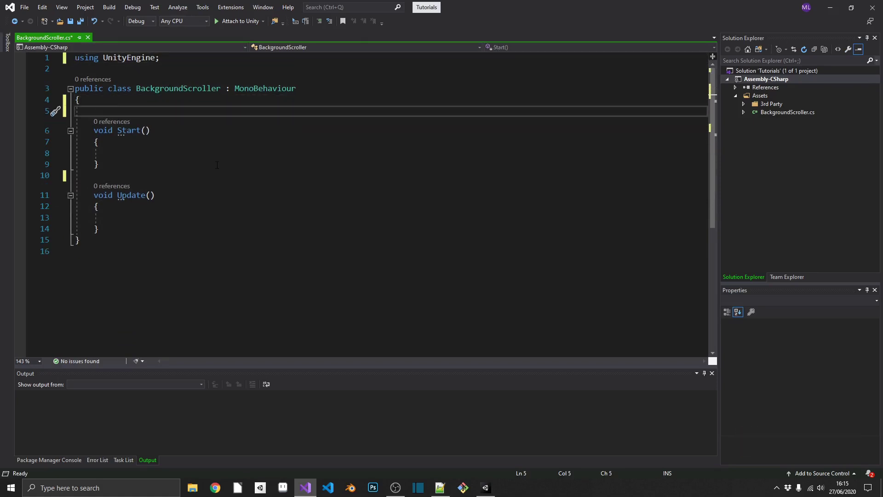
text(public float )
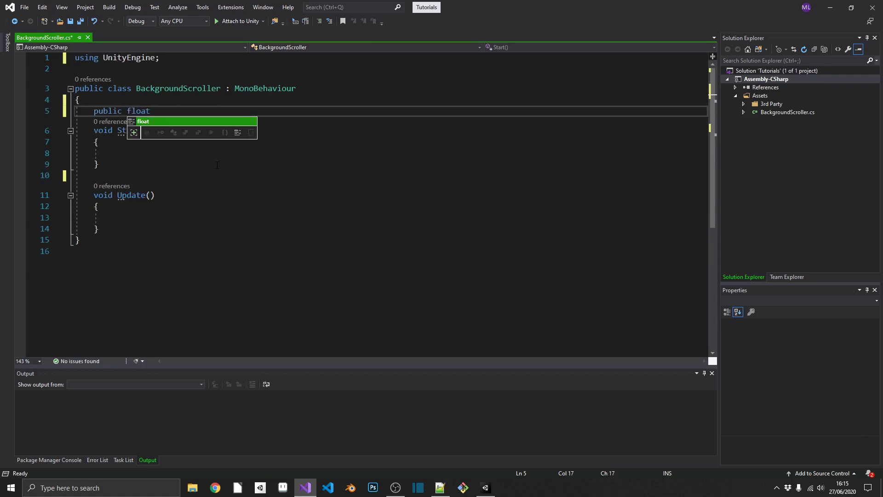
text(scrol)
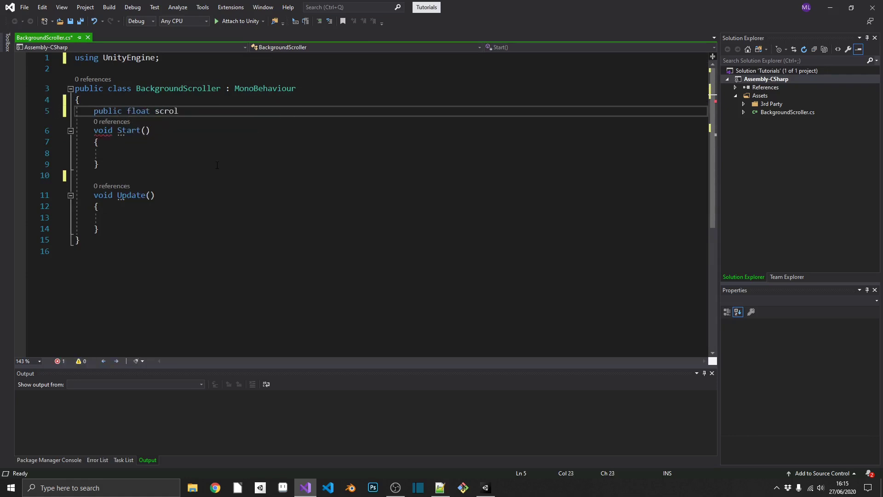
text(lSpeed = 0.5f;)
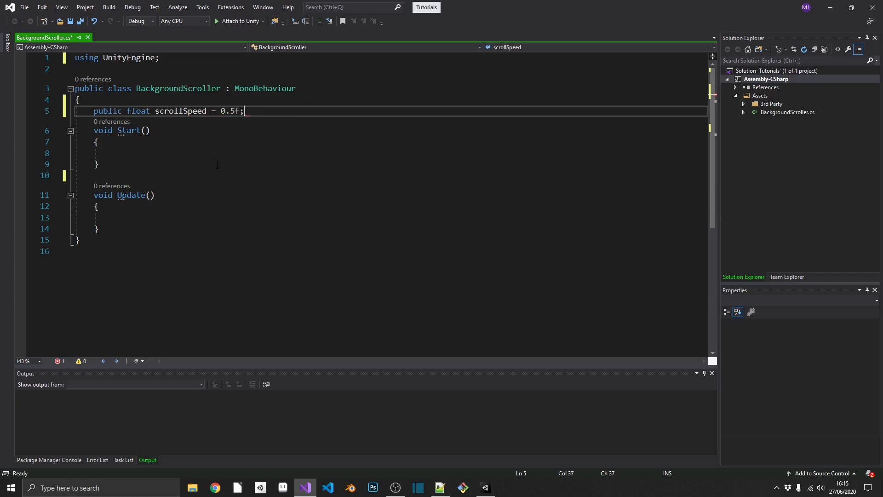
key(Up)
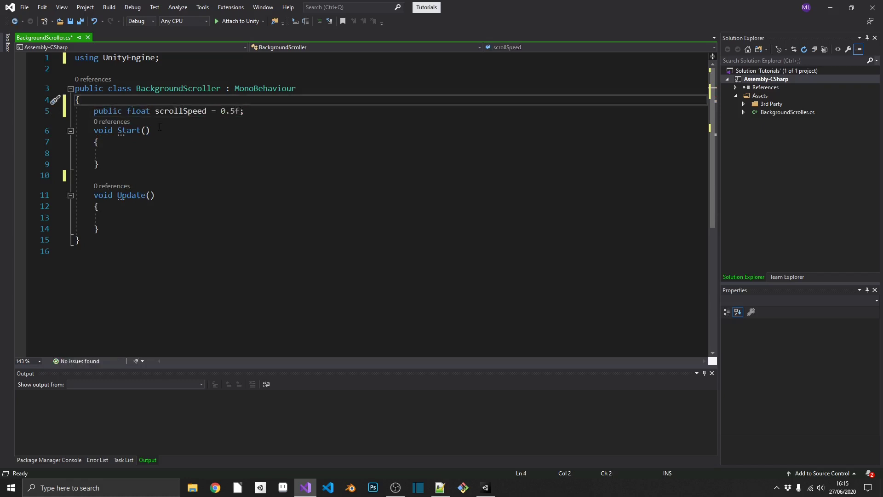
key(Return)
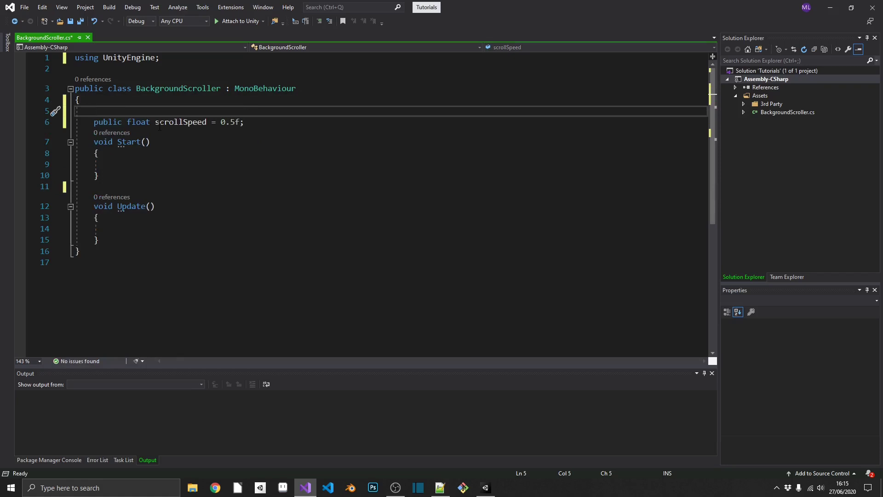
text([Range)
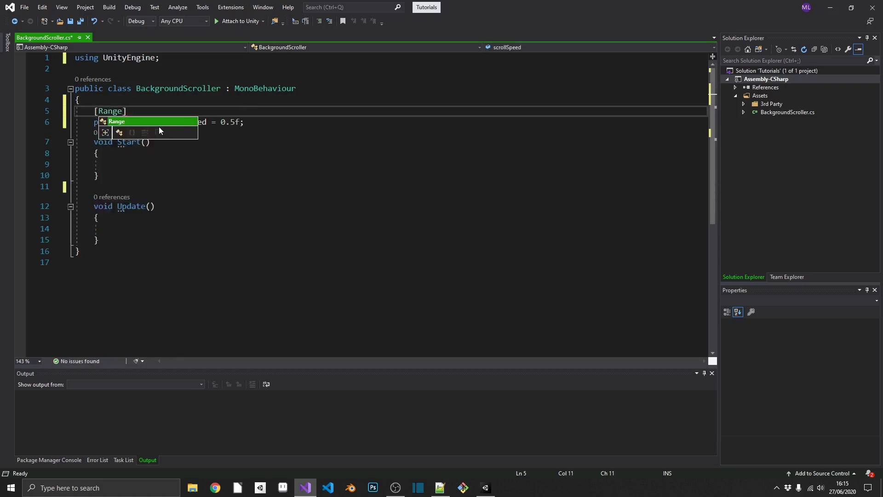
text(()
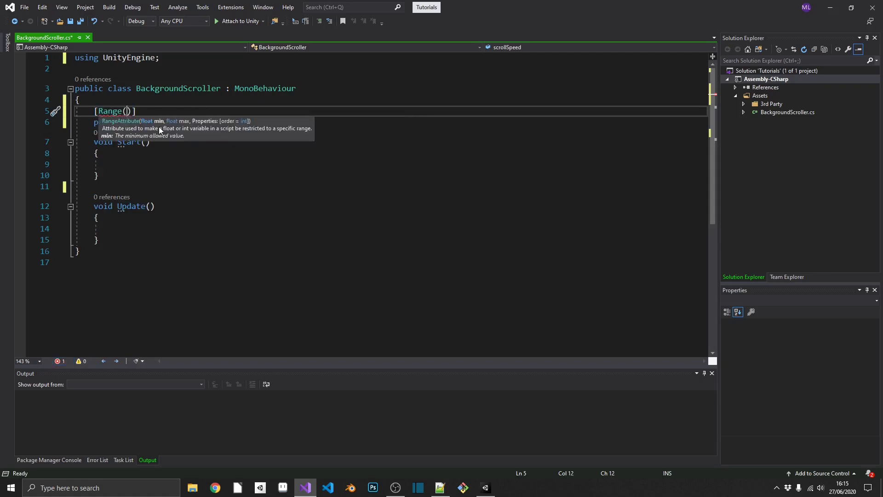
text(-1f,1f)
click(245, 122)
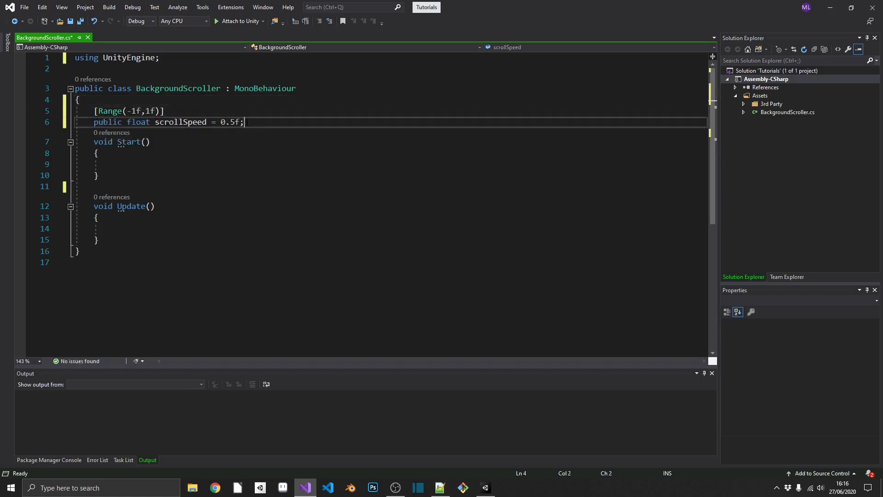
key(Return)
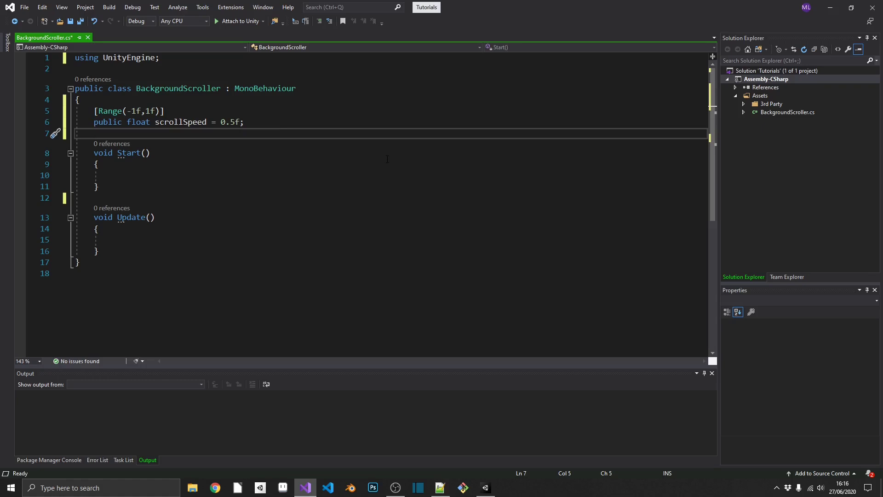
text(private)
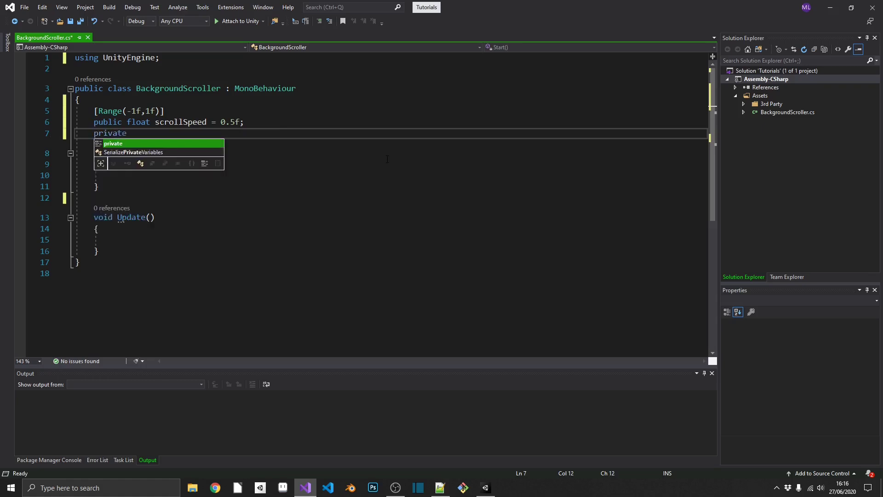
text( float offset;)
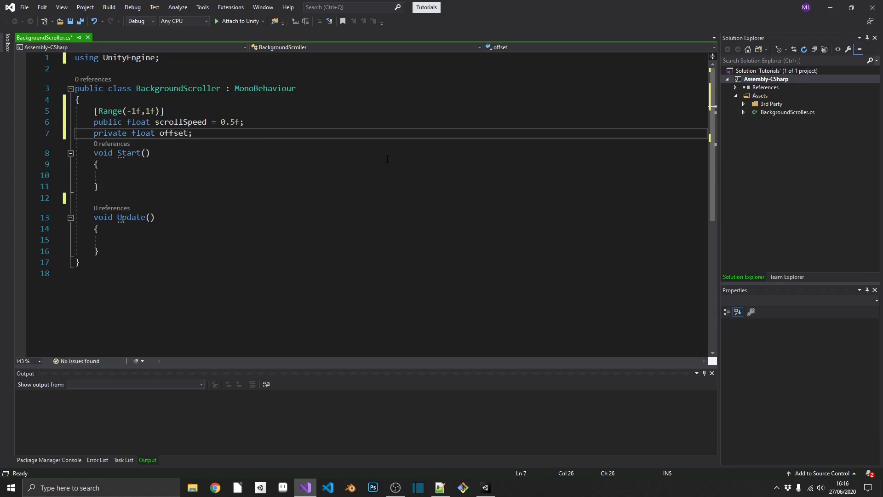
key(Return)
text(private Ma)
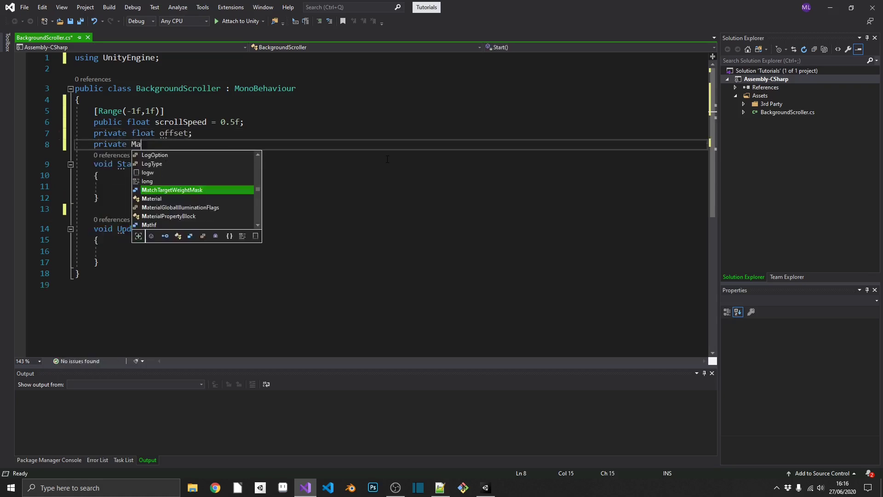
text(terial mat;)
In Start(), assign mat = GetComponent<Renderer>().material
key(Return)
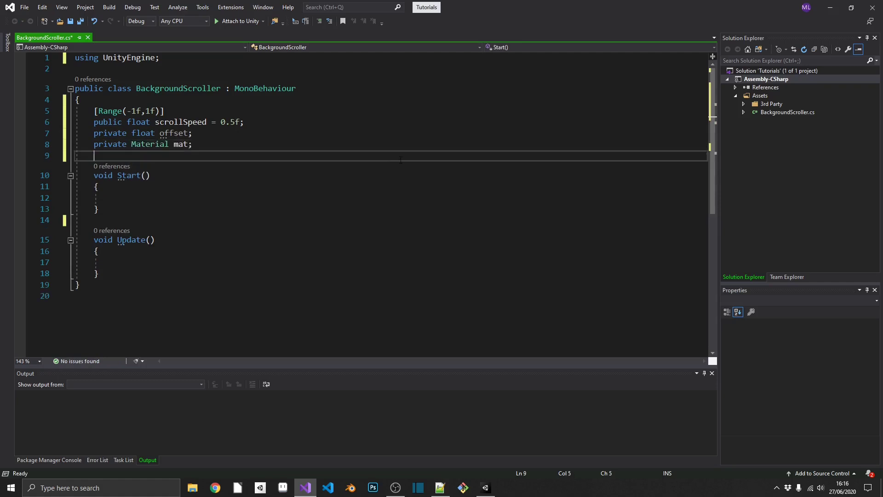
click(162, 197)
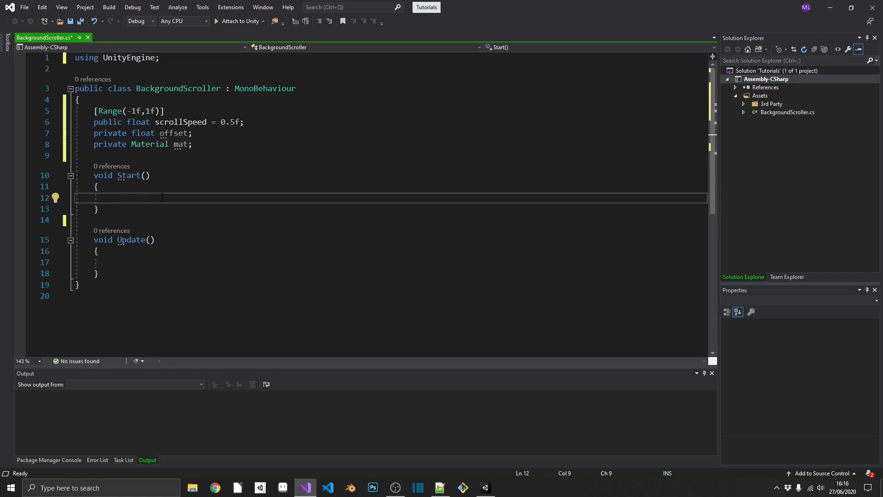
text(mat = Get)
key(Tab)
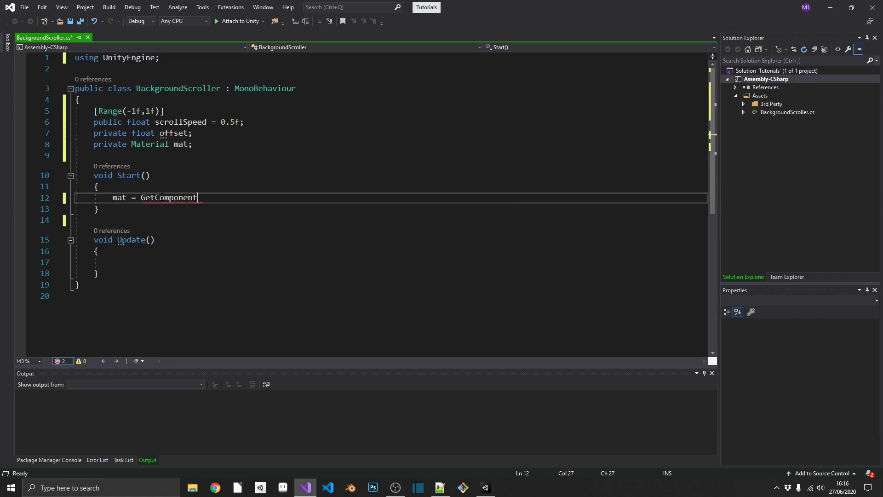
text(<Renderer)
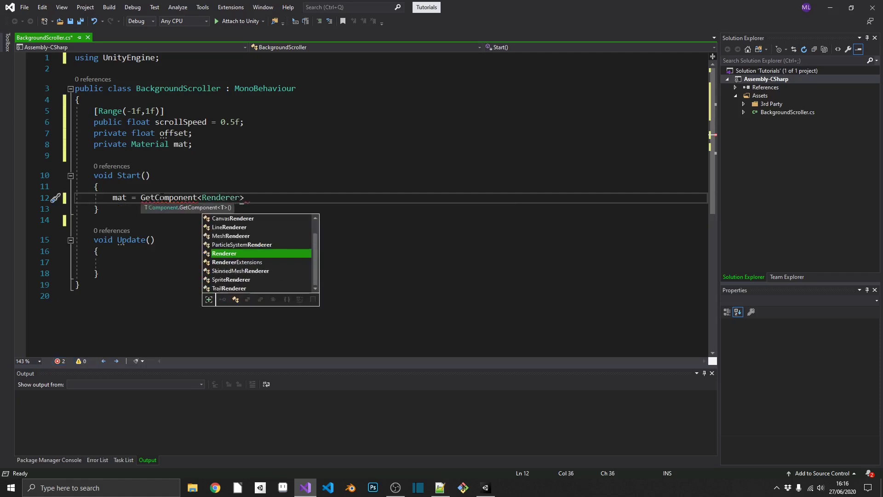
text(>().mat)
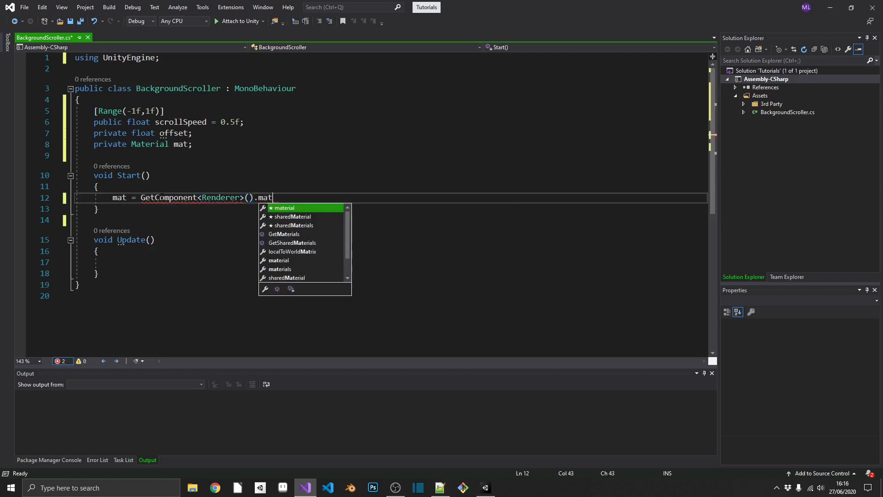
text(erial;)
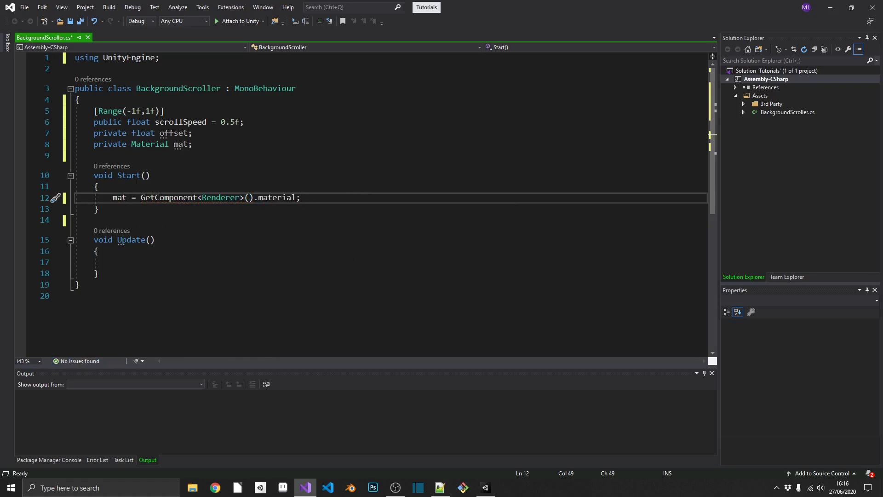
double_click(180, 144)
click(115, 262)
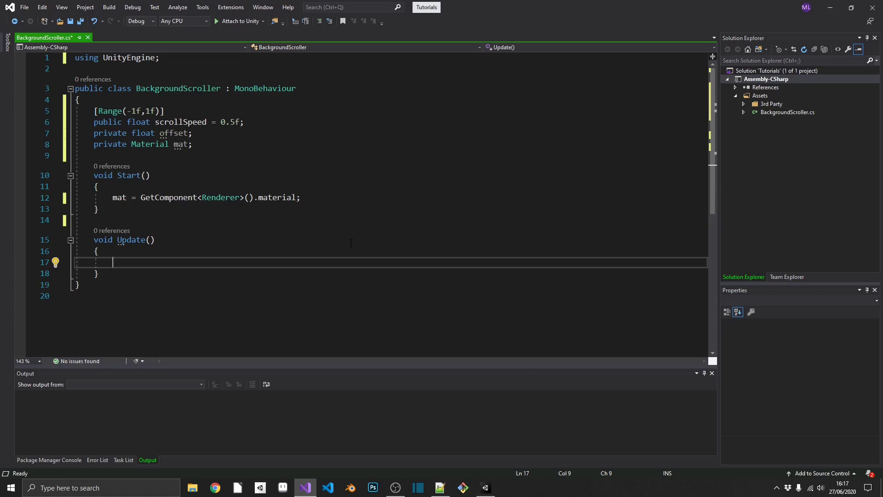
Make Update add (Time.deltaTime * scrollSpeed) / 10f to offset, apply it to _MainTex, and save
text(offset += )
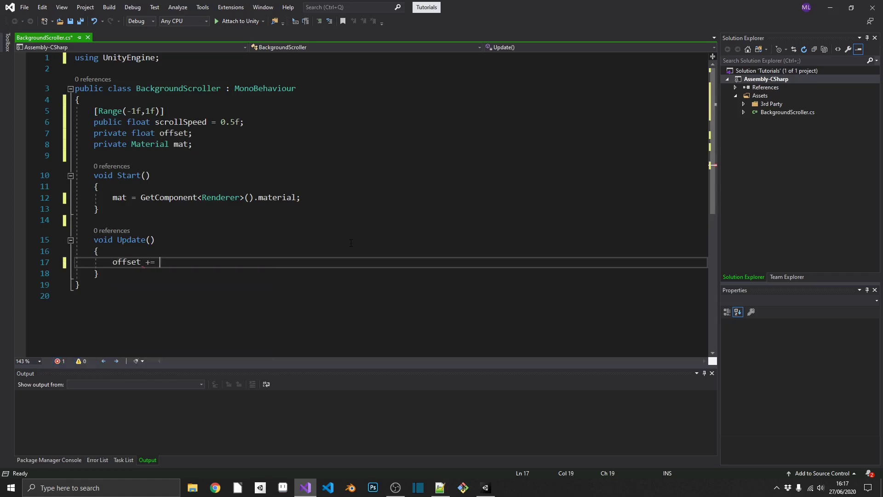
text((Time.)
text(deltaTime )
text(* scrollSpeed)
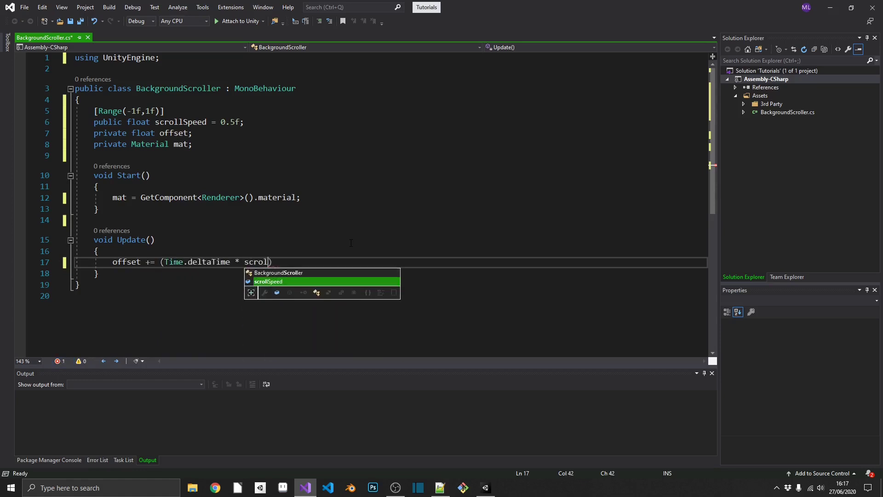
text() / 10f;)
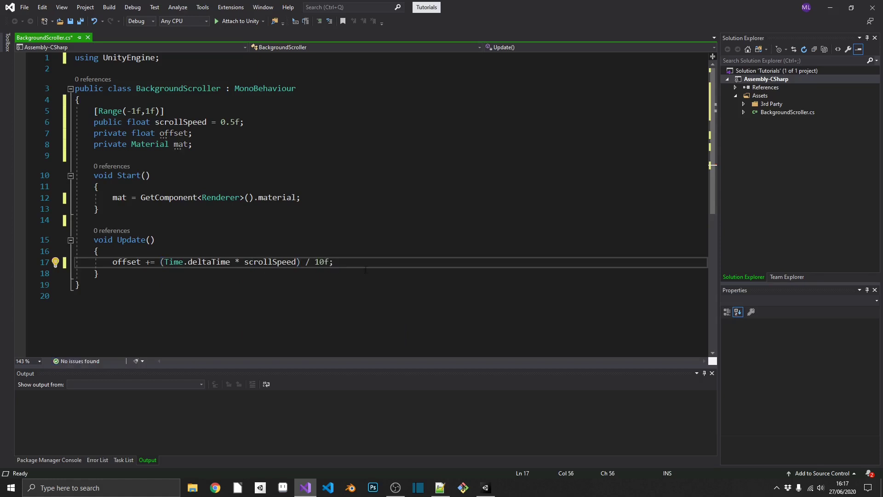
key(Return)
text(mat.)
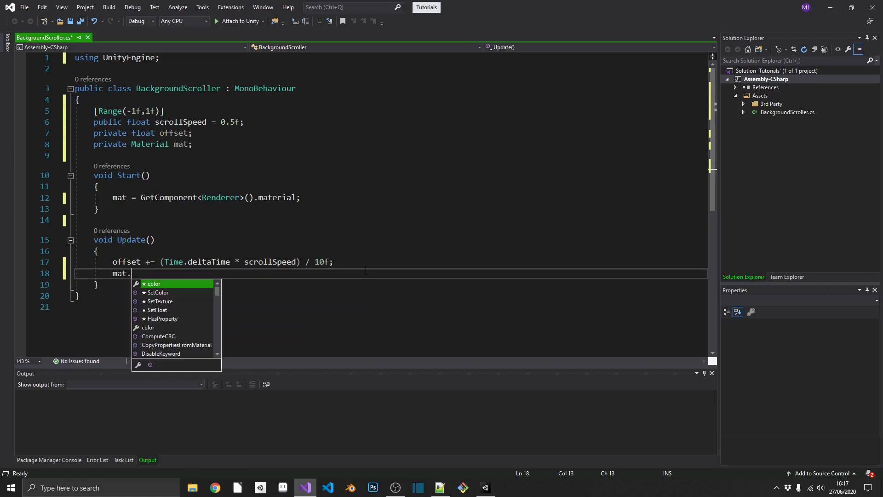
text(SetTe)
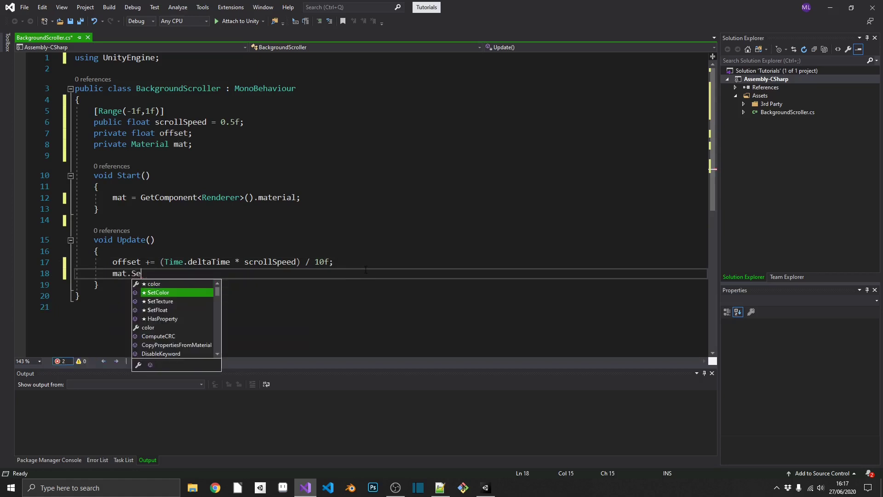
key(Down)
key(Down)
key(Tab)
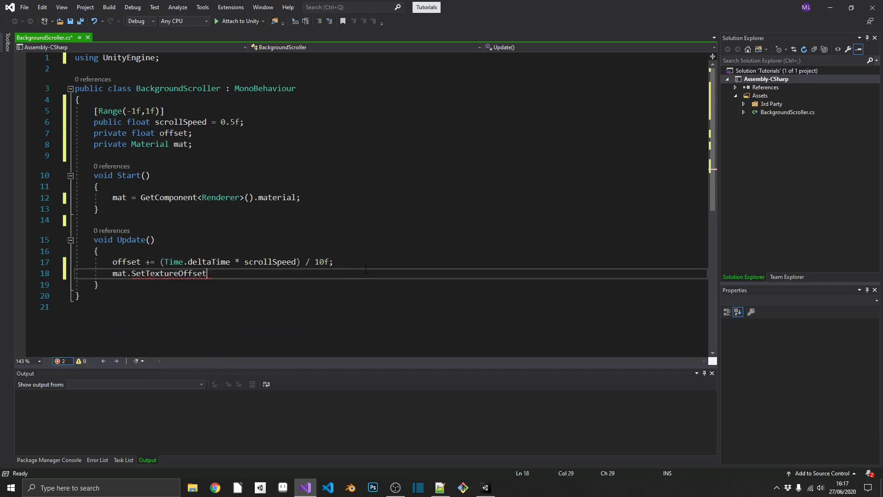
text(()
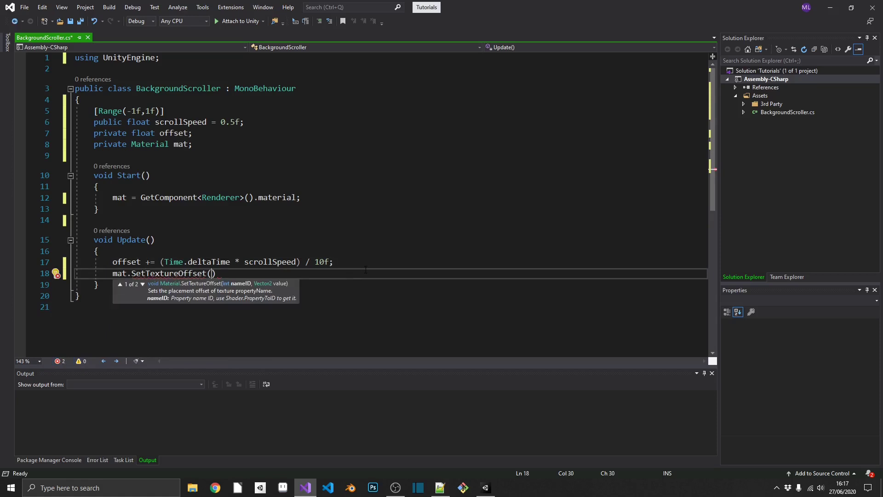
text(")
text(_MainTex", )
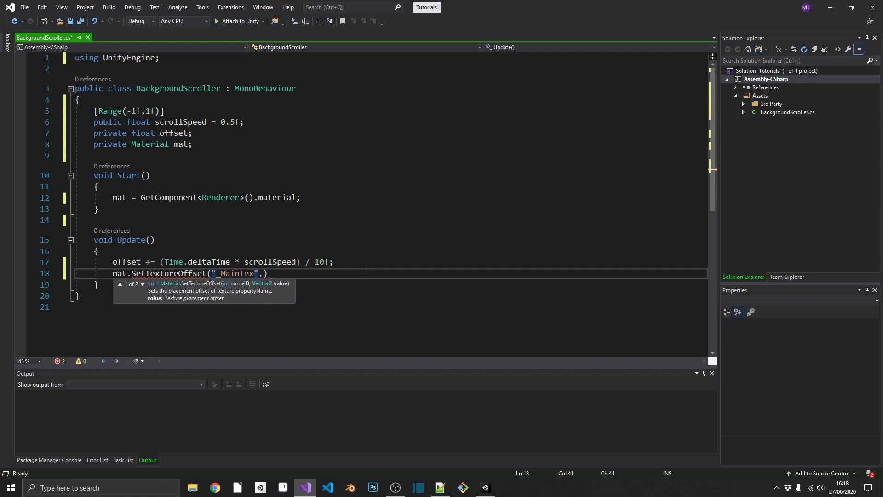
text(new Vector2)
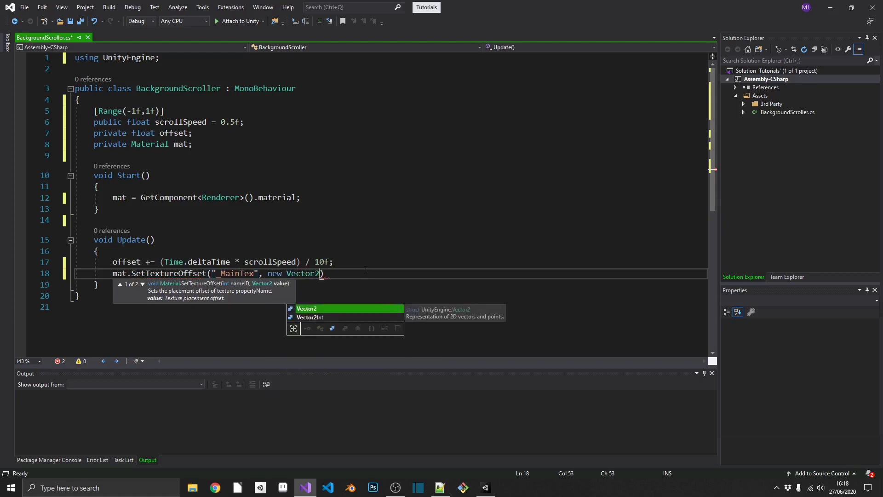
text((offset)
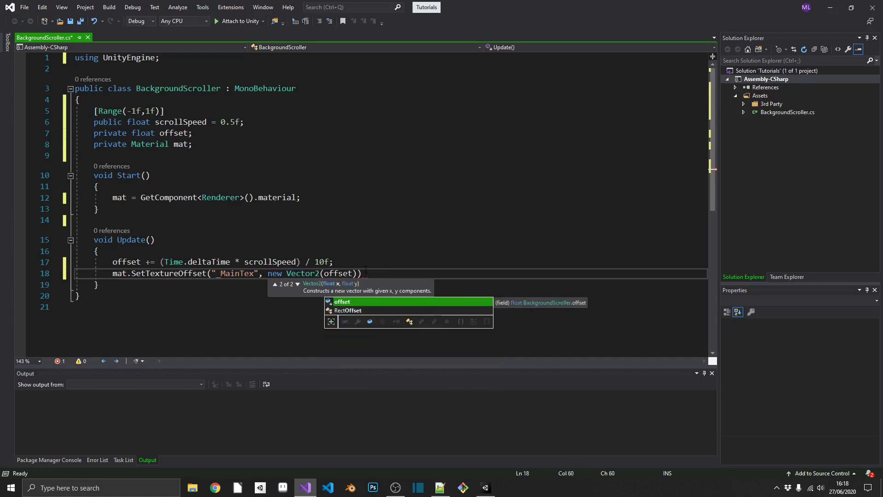
text(, 0));)
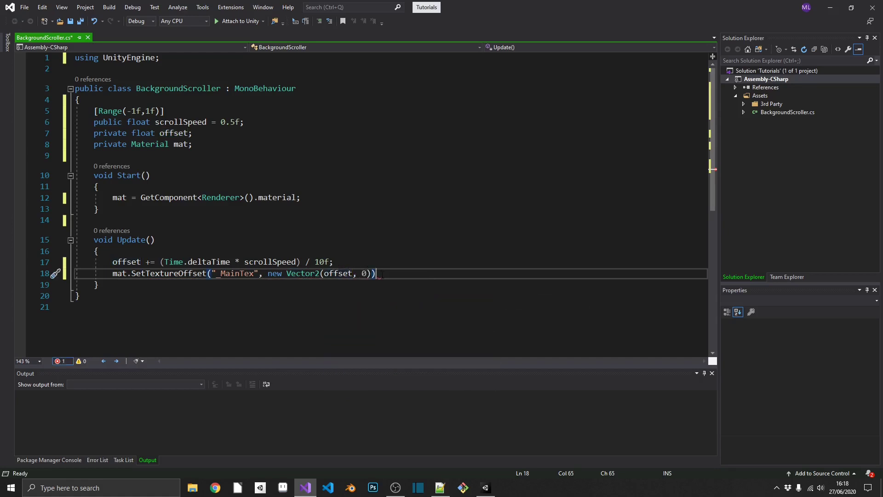
key(ctrl+s)
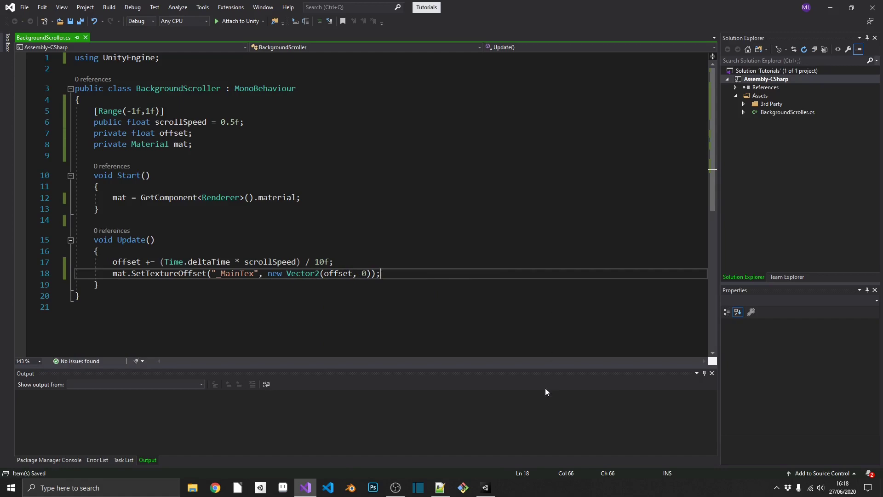
Attach the BackgroundScroller script to the background Plane
click(490, 488)
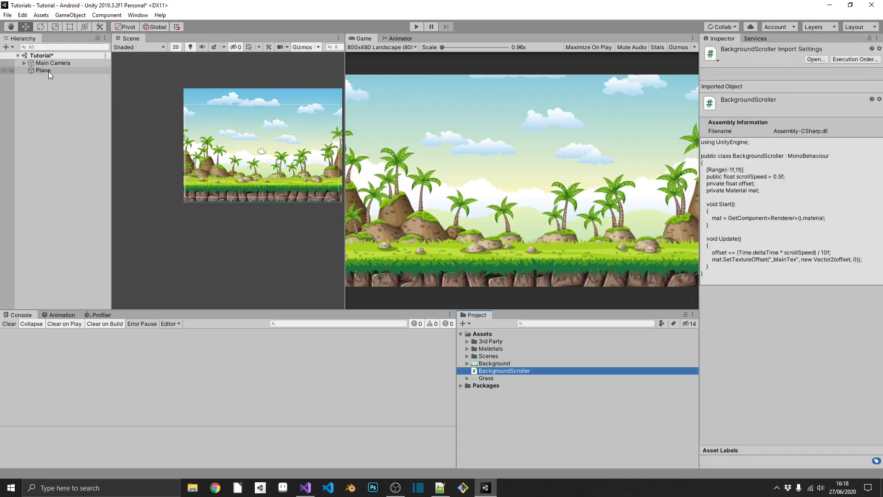
click(49, 70)
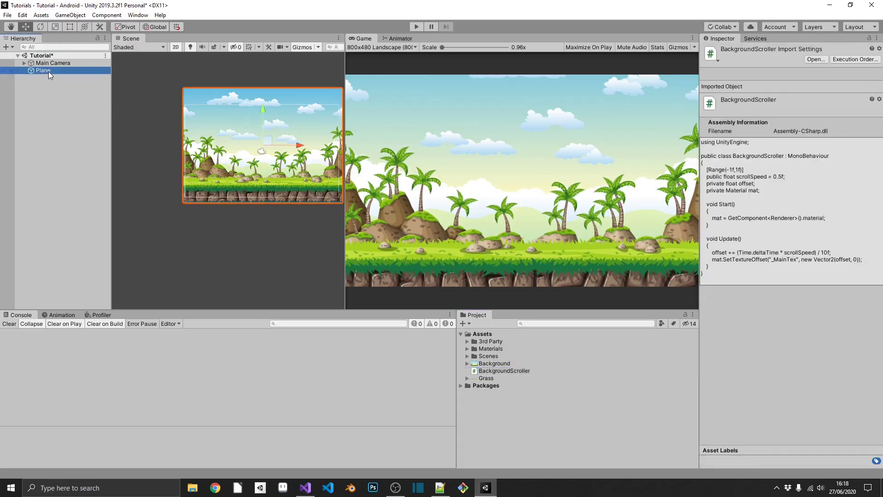
drag(496, 371, 791, 378)
Test in Play mode with Scroll Speed 1 and then -1, then stop playing
click(416, 28)
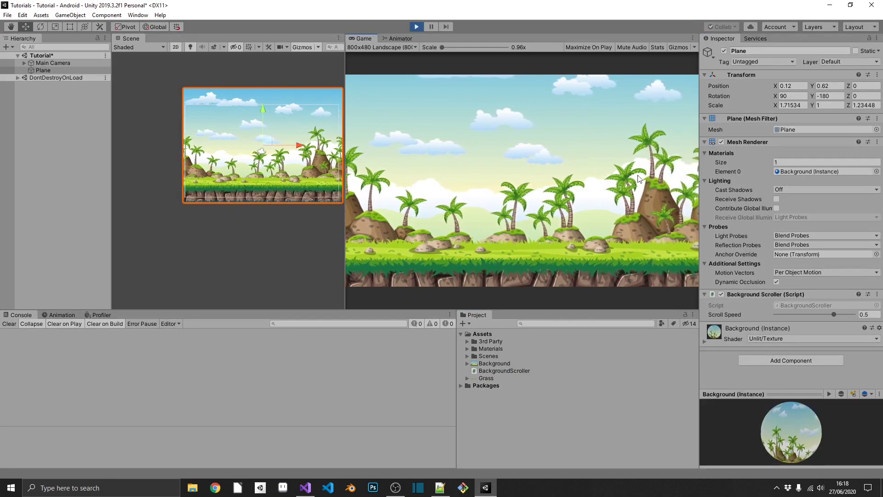
drag(834, 315, 858, 316)
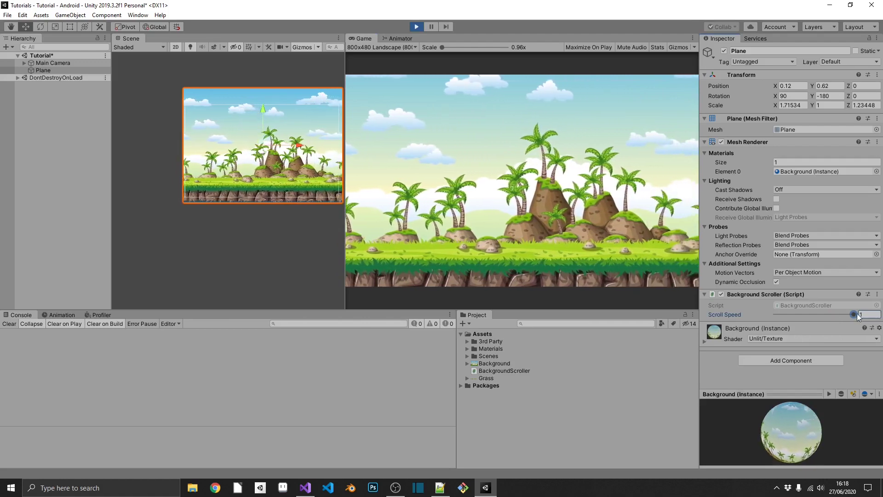
drag(853, 316, 778, 315)
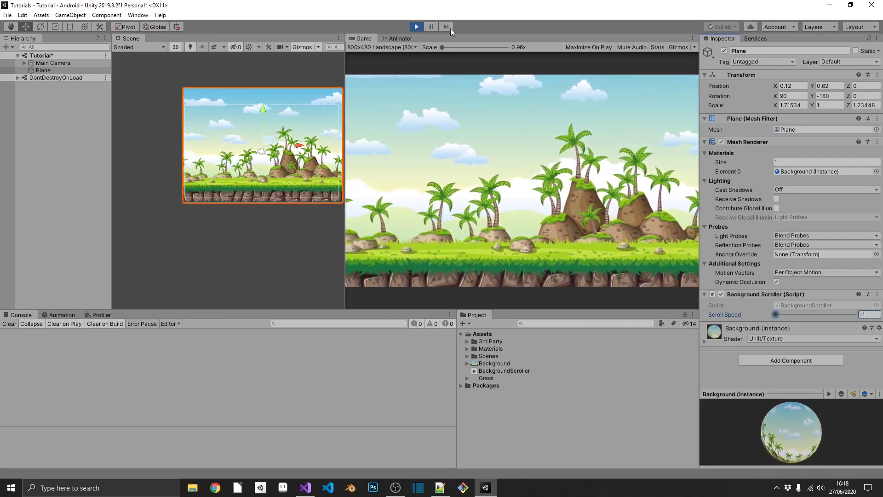
click(417, 26)
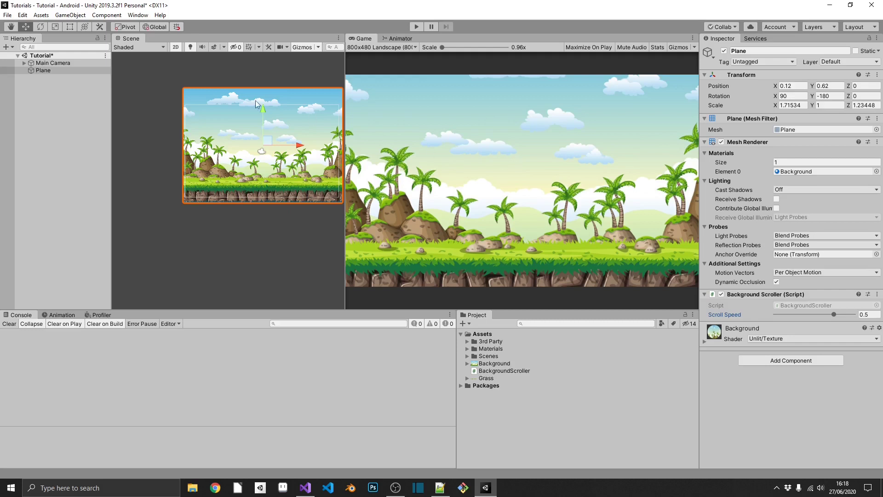
Add a new 3D plane at position 0 with rotation X 90 and Y -180
right_click(62, 86)
mouse_move(99, 211)
mouse_move(107, 183)
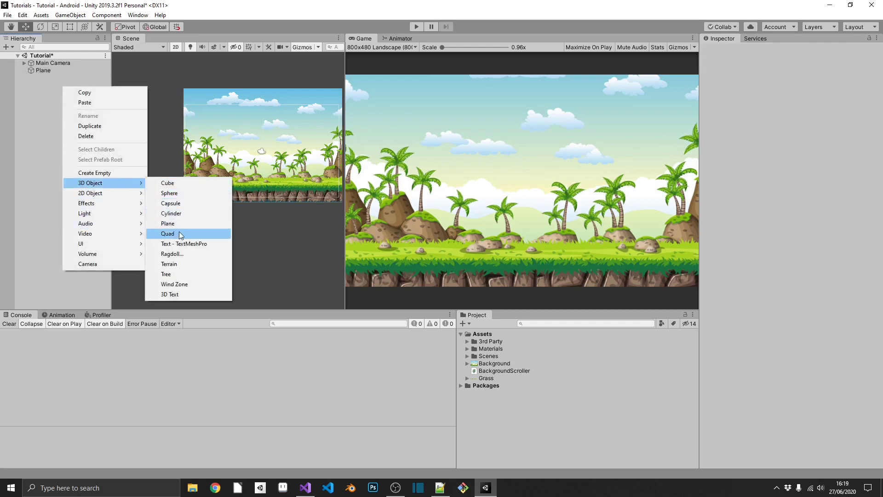
click(171, 223)
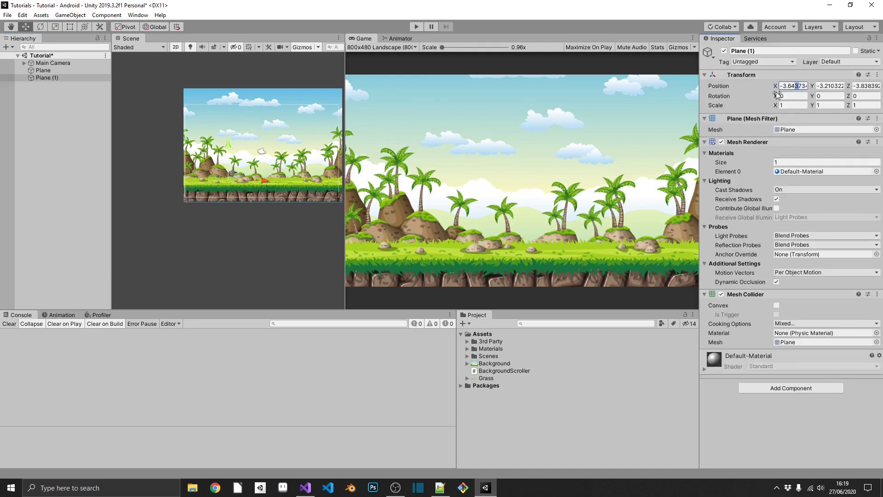
click(787, 86)
text(0)
click(791, 96)
text(90)
key(Tab)
text(-180)
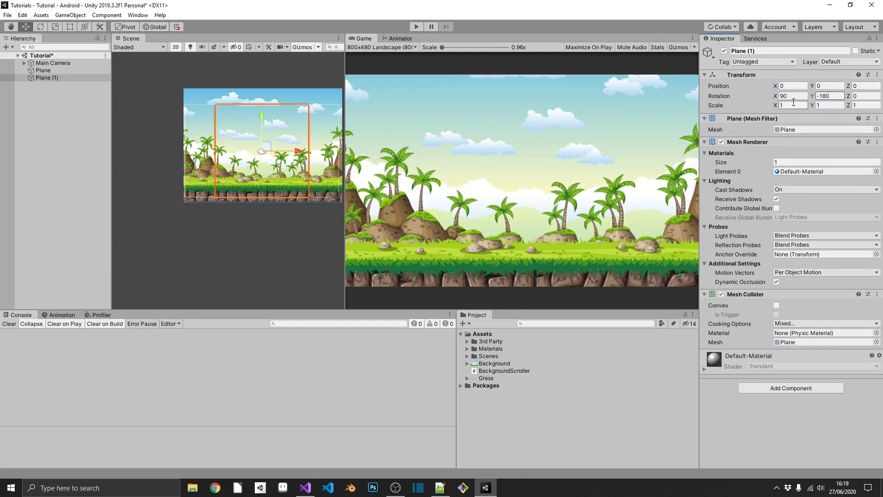
Remove the new plane's Mesh Collider and set Cast Shadows to Off
right_click(754, 294)
click(785, 312)
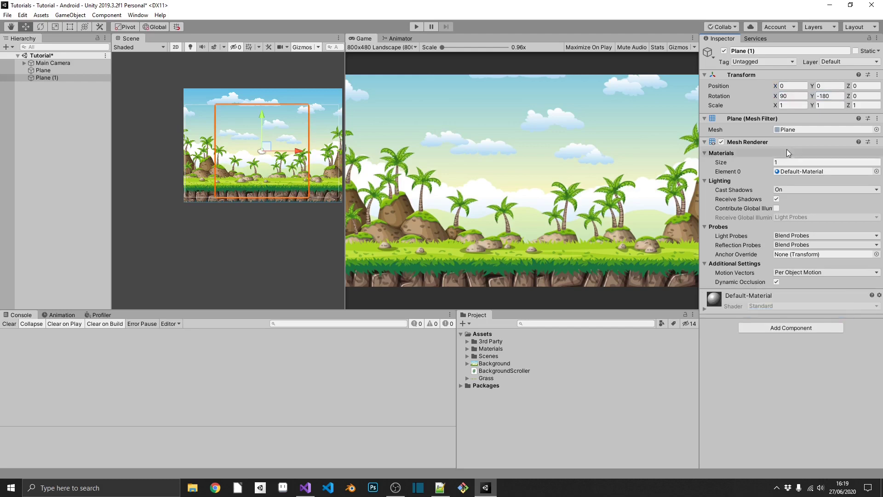
click(785, 188)
click(790, 198)
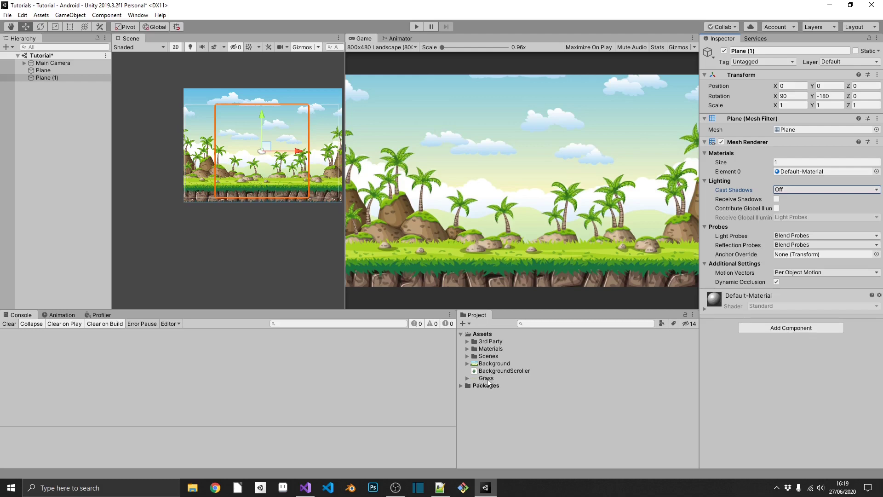
Apply the Grass material and move the plane to Z -0.91, in front of the background
drag(491, 382, 272, 153)
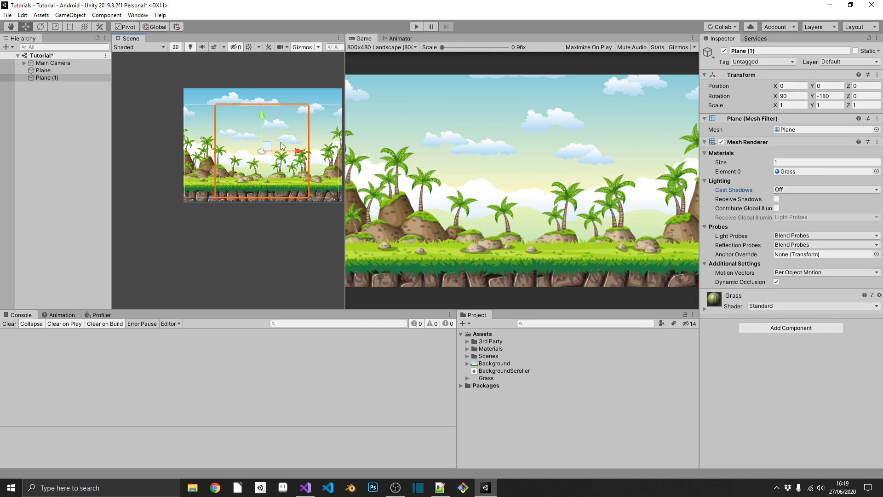
middle_drag(264, 127, 263, 129)
click(179, 48)
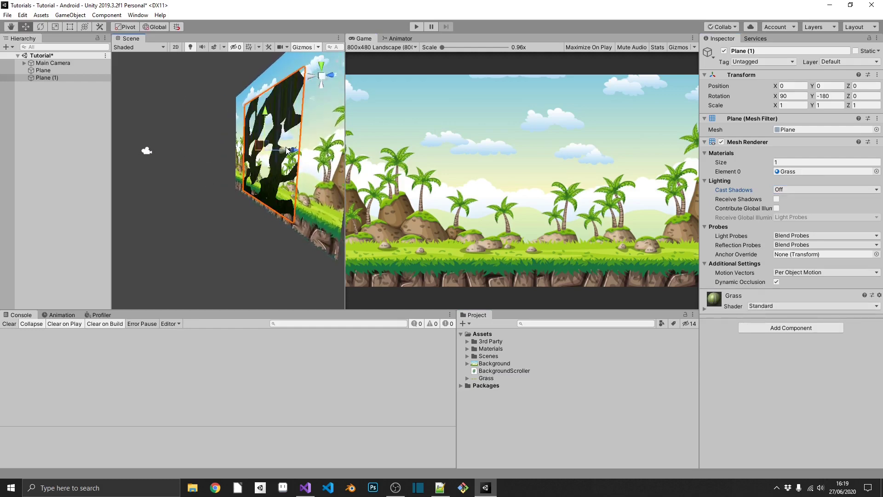
drag(293, 153, 296, 155)
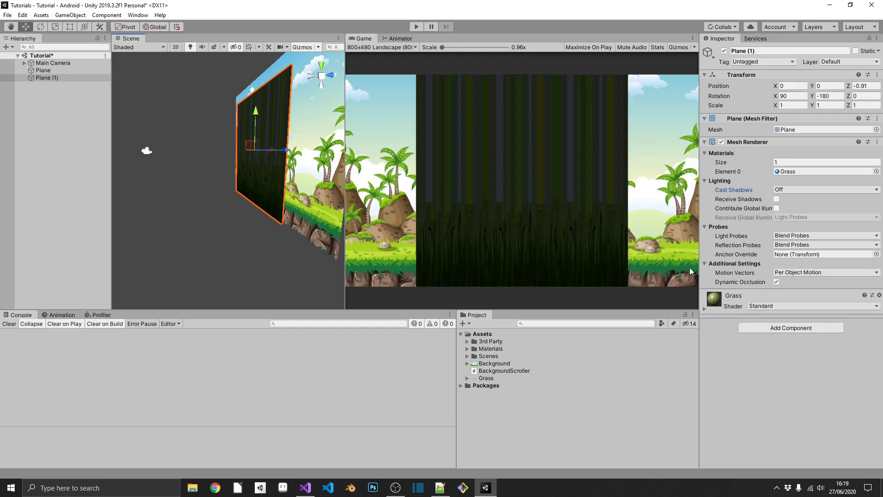
Set the Grass material's shader to Unlit/Transparent Cutout
click(763, 308)
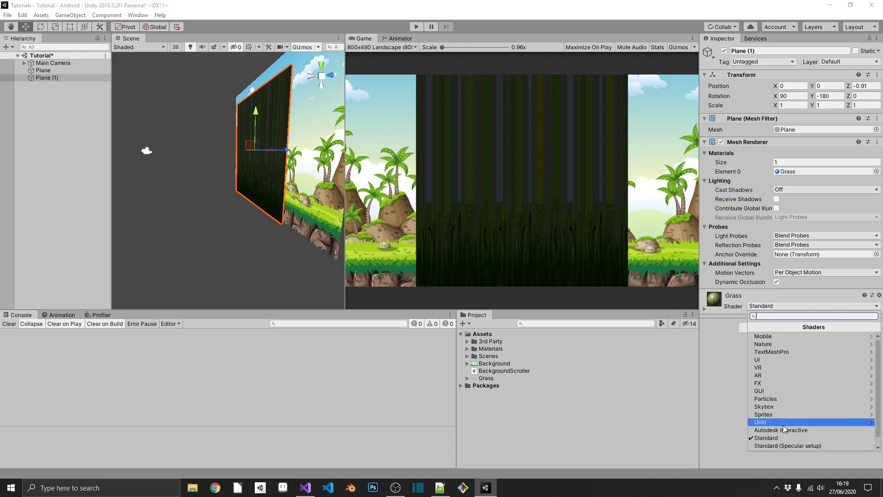
click(767, 422)
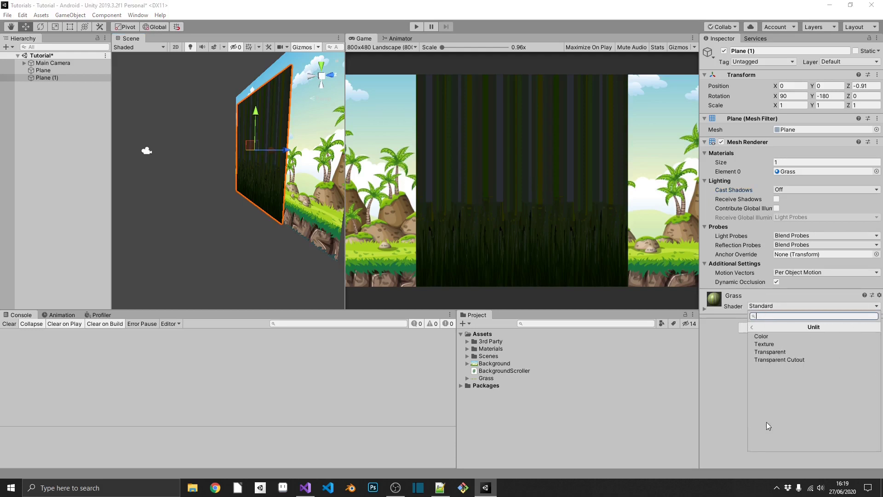
click(784, 360)
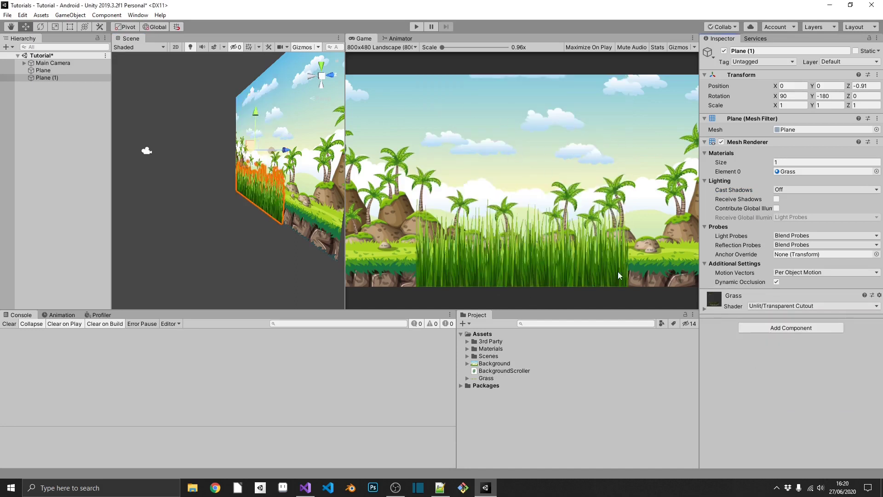
In 2D view, use the Rect tool to stretch the grass plane across the bottom
click(175, 47)
key(t)
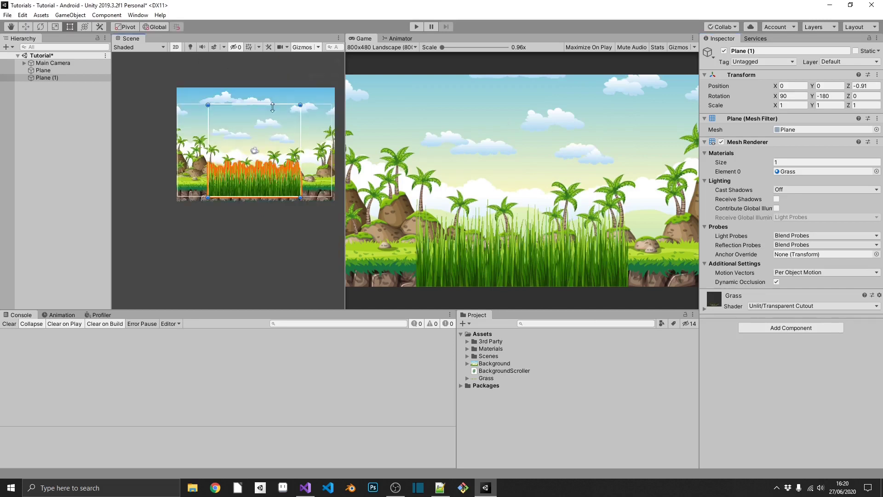
drag(297, 109, 336, 117)
drag(209, 115, 164, 122)
Confirm the Grass texture's Wrap Mode is Repeat and add a Background Scroller to Plane (1)
click(486, 378)
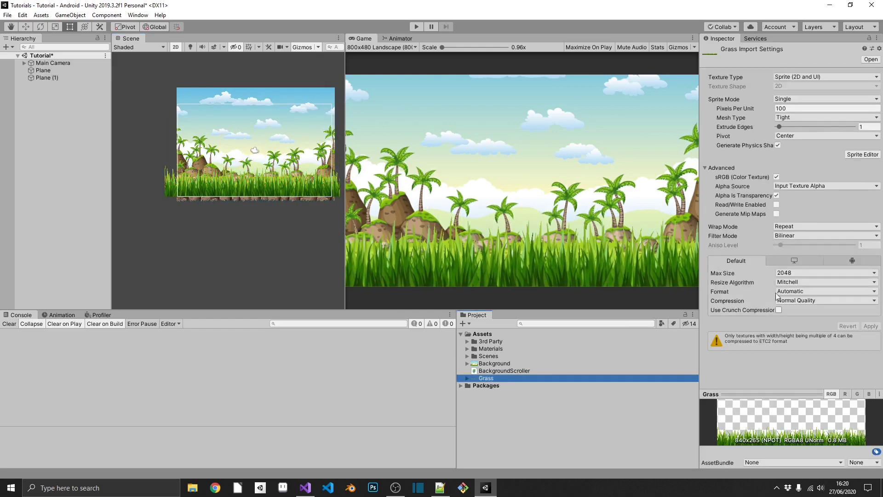
click(791, 228)
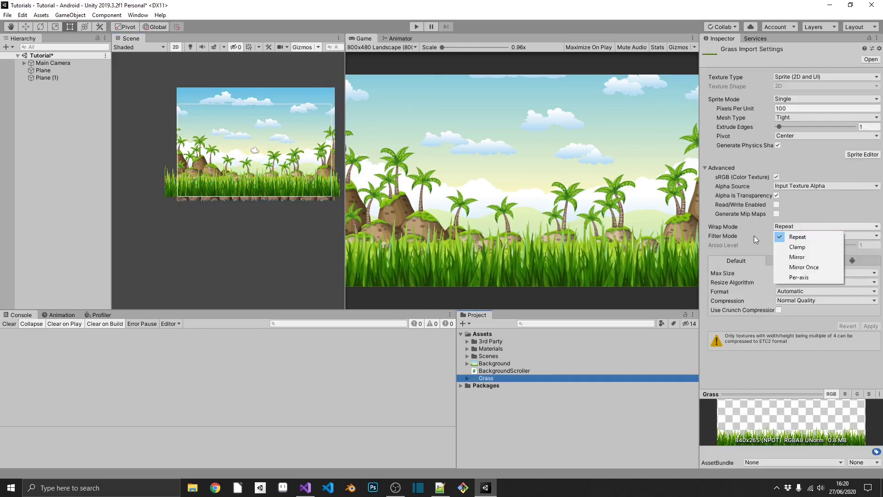
click(792, 237)
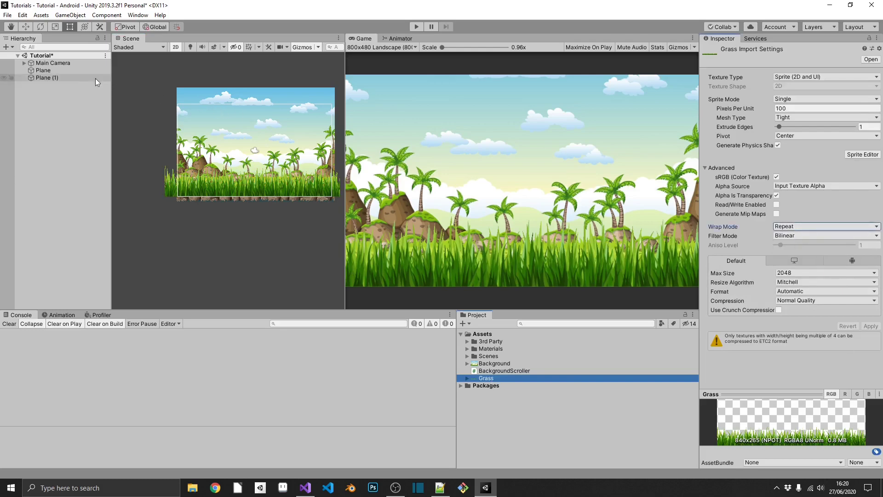
click(71, 77)
click(743, 374)
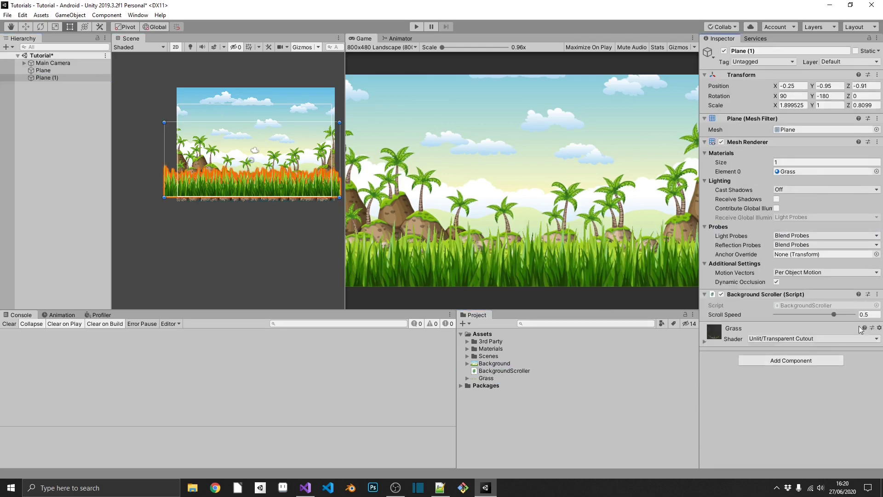
Set Plane (1)'s Scroll Speed to 0.2, versus the background's 0.5, and preview the parallax in Play mode
click(43, 70)
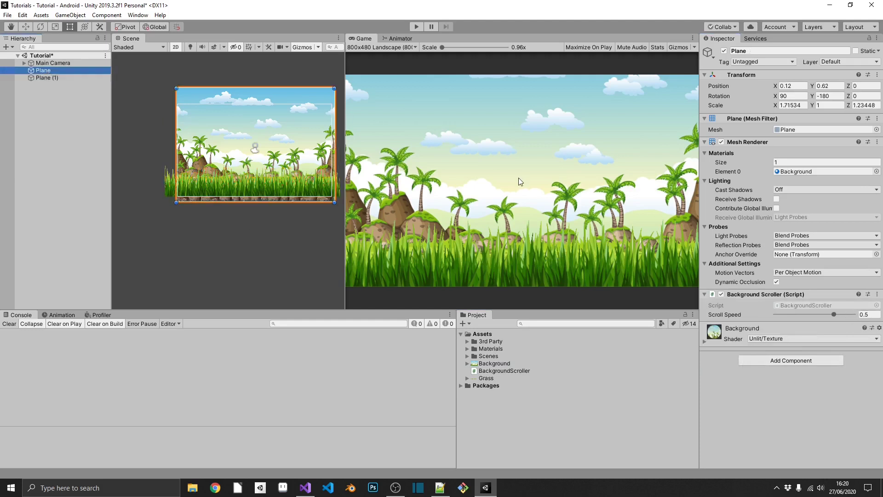
click(52, 78)
click(876, 315)
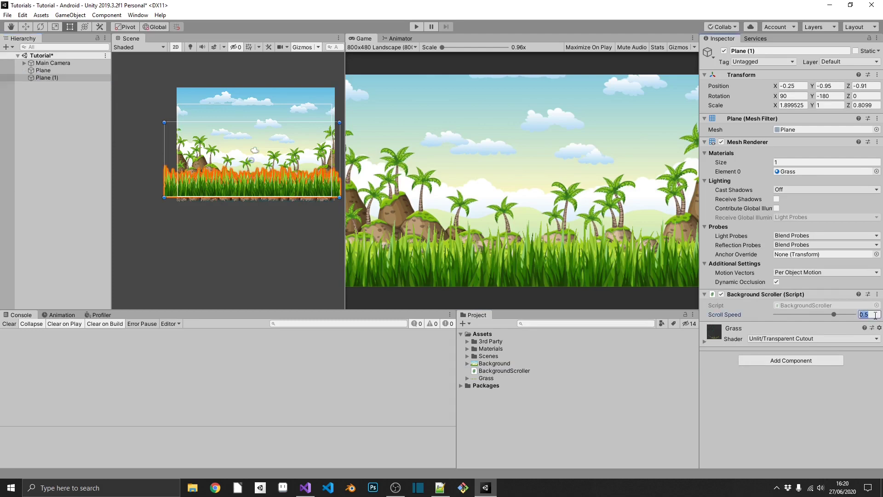
text(0.2)
click(416, 27)
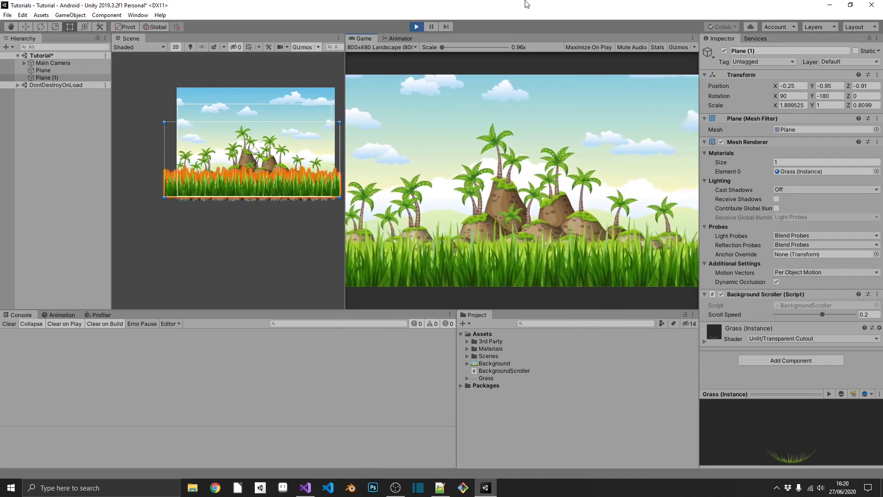
click(417, 26)
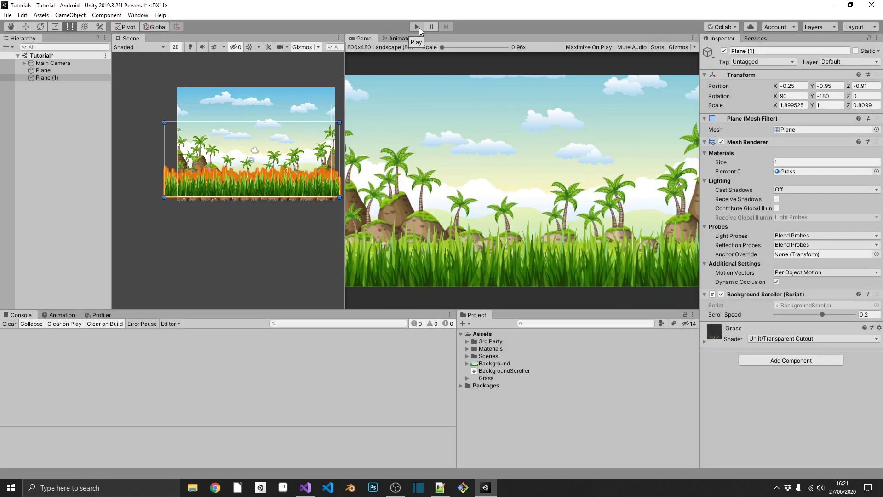